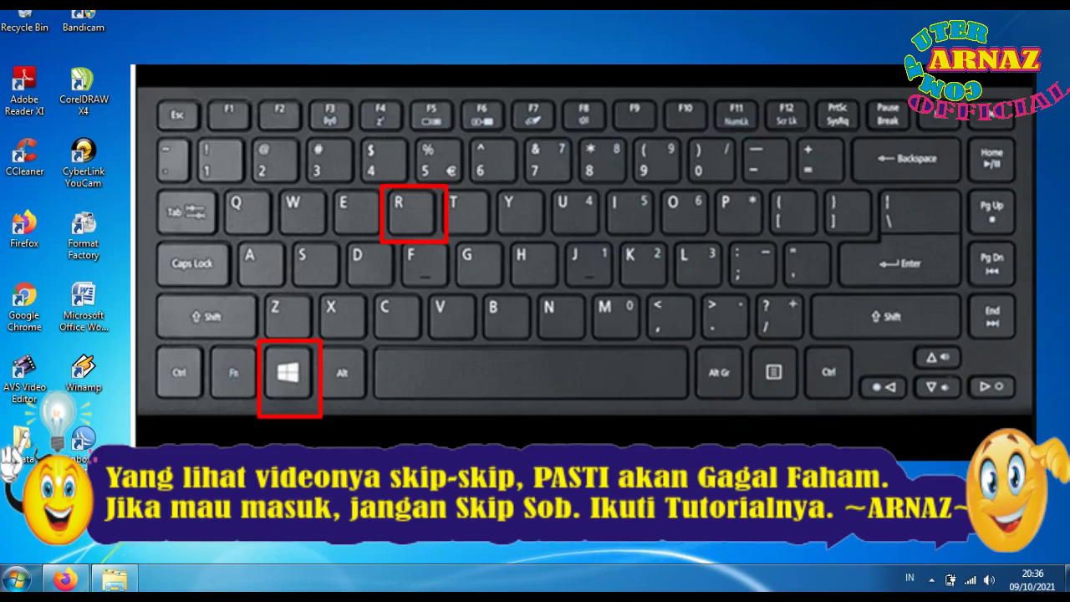
Open the Windows Temp folder by running the command temp
{"action": "key", "text": "super+r"}
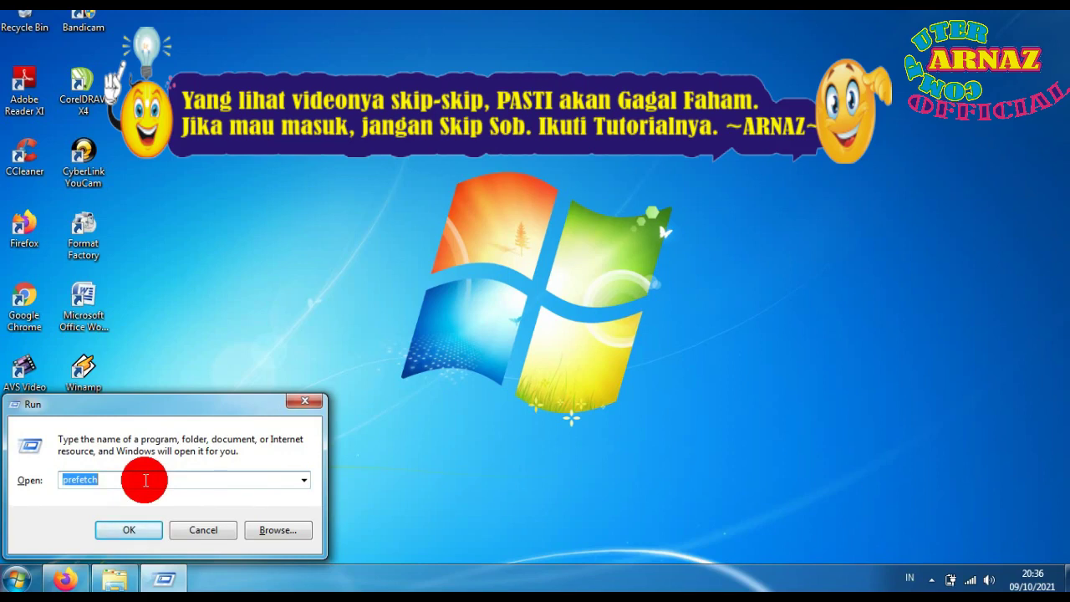
{"action": "key", "text": "BackSpace"}
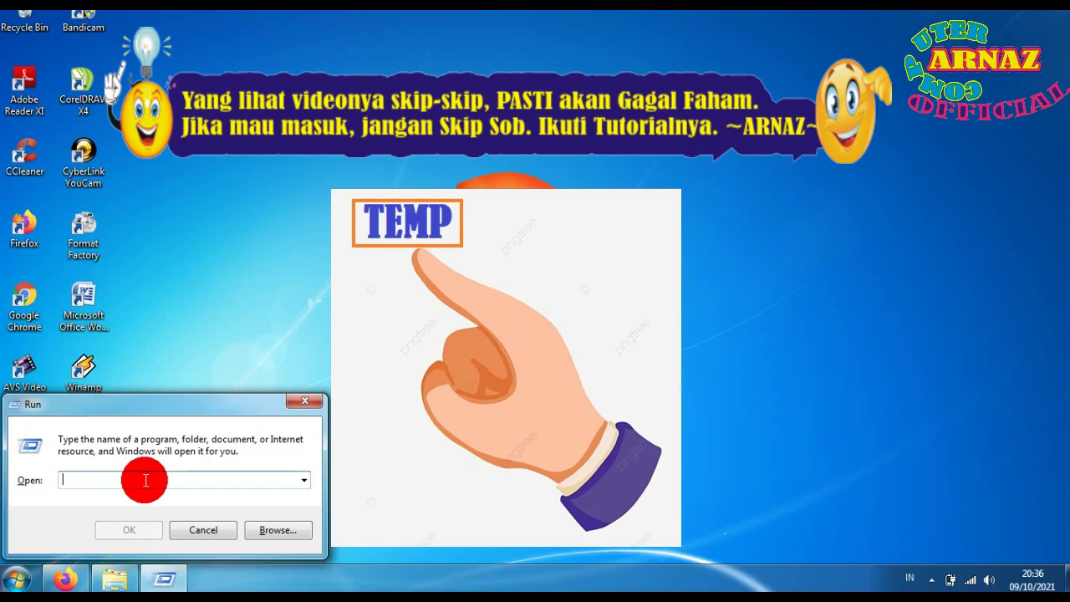
{"action": "type", "text": "TE"}
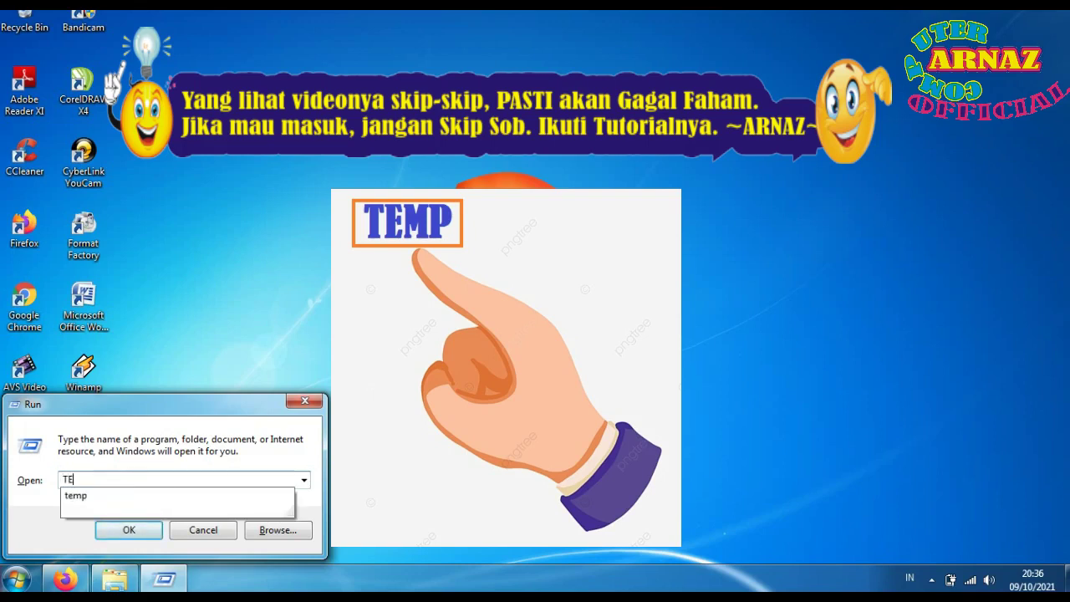
{"action": "left_click", "coordinate": [143, 477]}
{"action": "key", "text": "BackSpace"}
{"action": "key", "text": "BackSpace"}
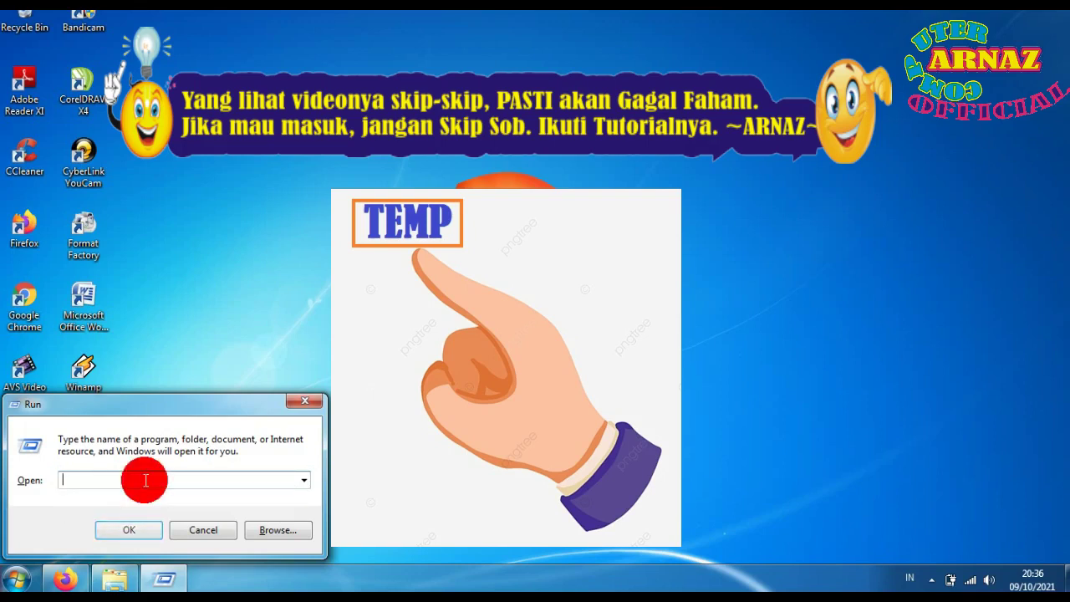
{"action": "type", "text": "temp"}
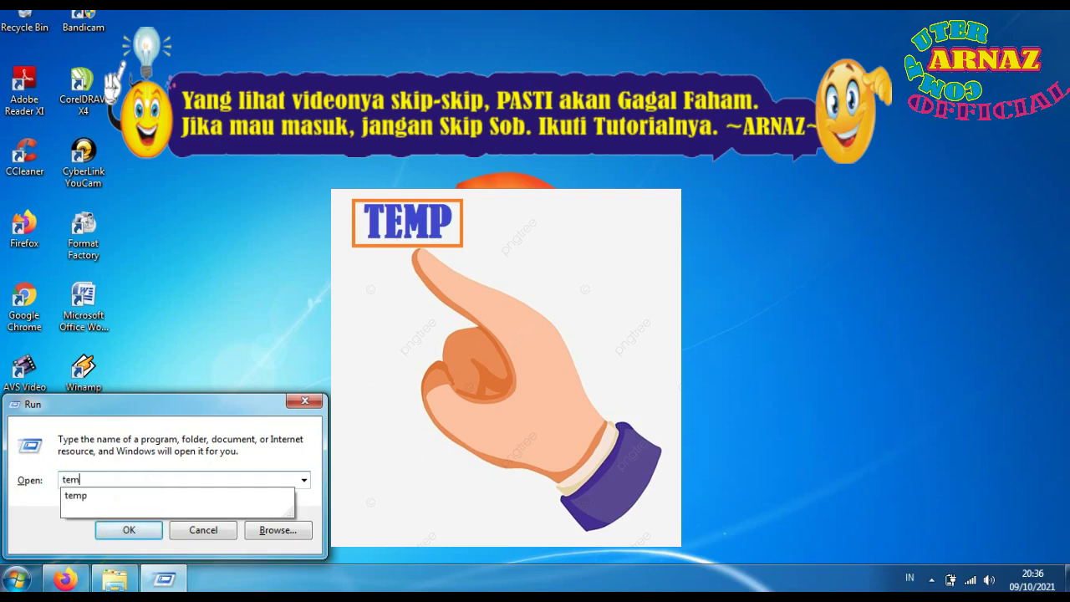
{"action": "left_click", "coordinate": [146, 480]}
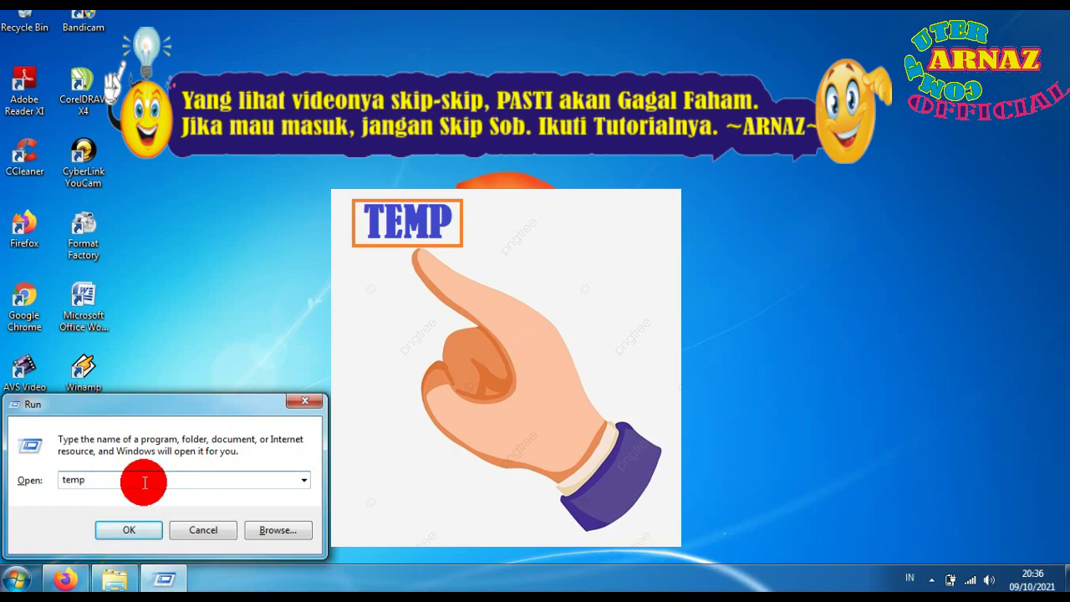
{"action": "left_click", "coordinate": [127, 532]}
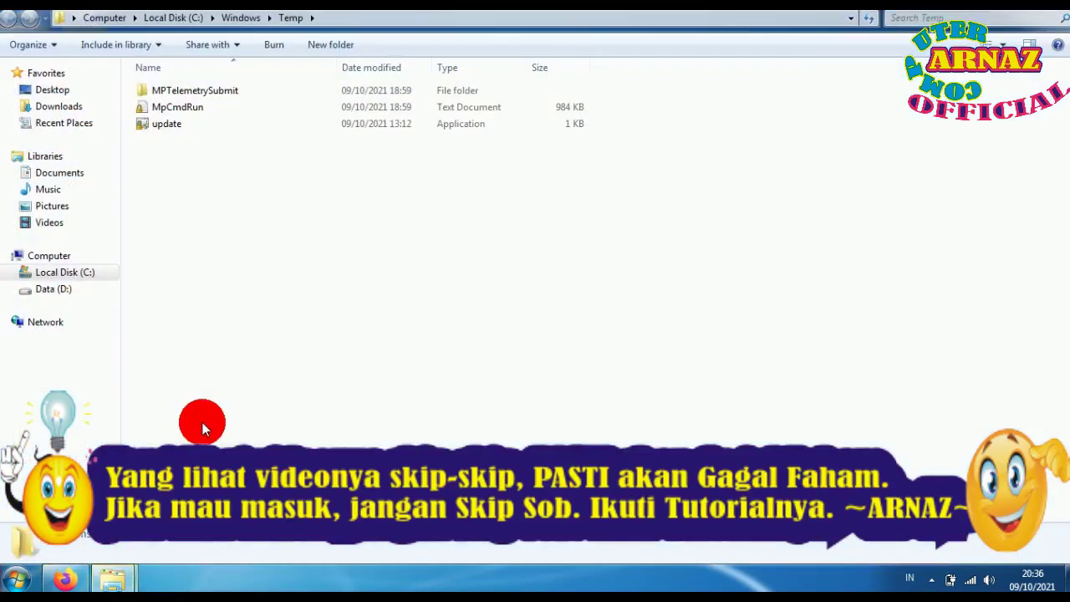
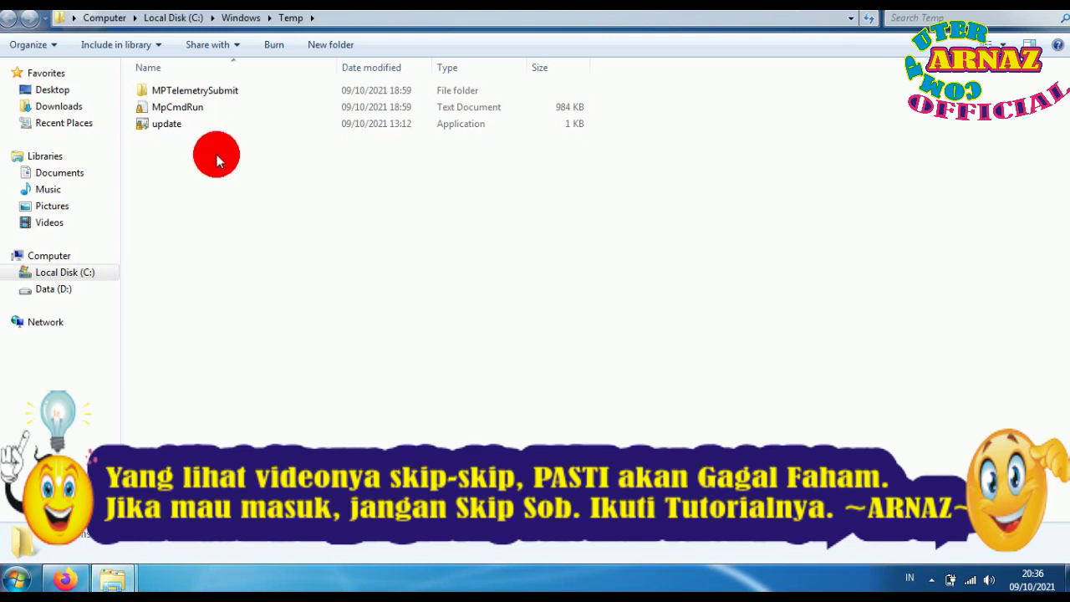
Check the contents of the MPTelemetrySubmit folder, and move all items in the Windows Temp folder to the Recycle Bin
{"action": "double_click", "coordinate": [173, 92]}
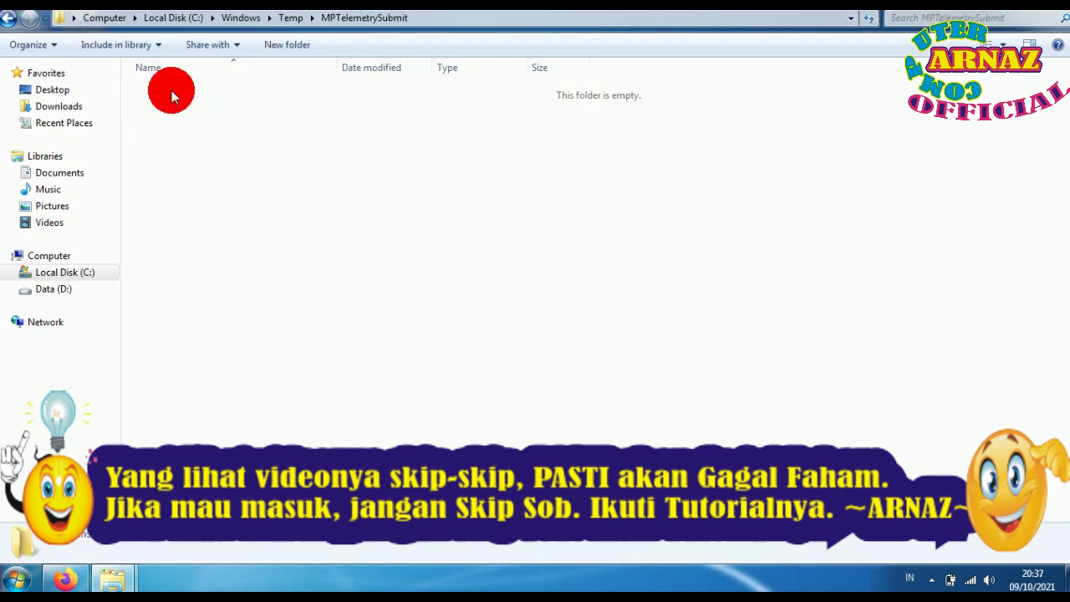
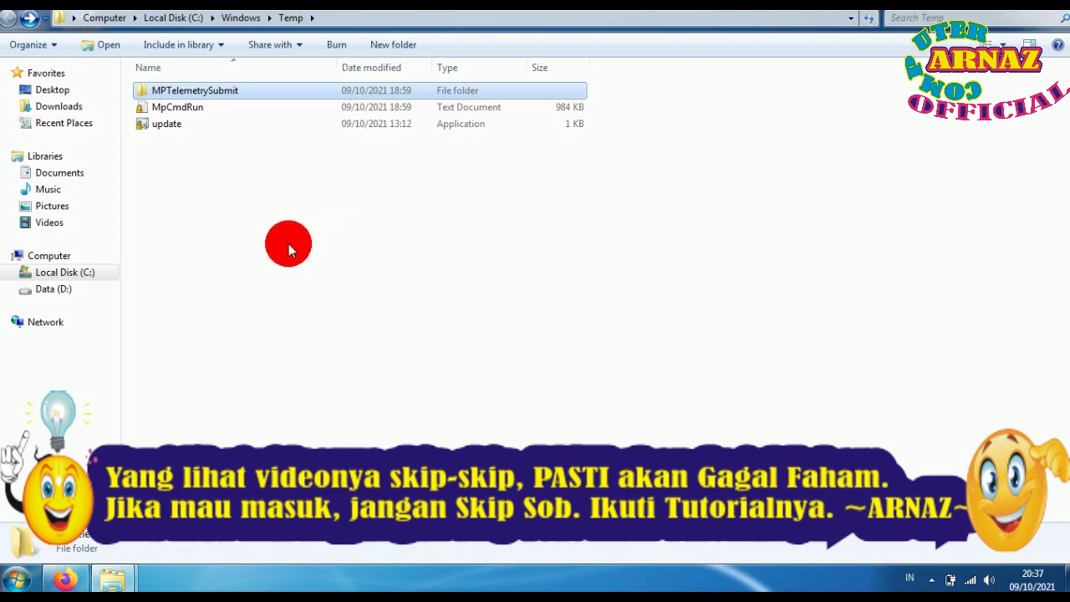
{"action": "key", "text": "ctrl+a"}
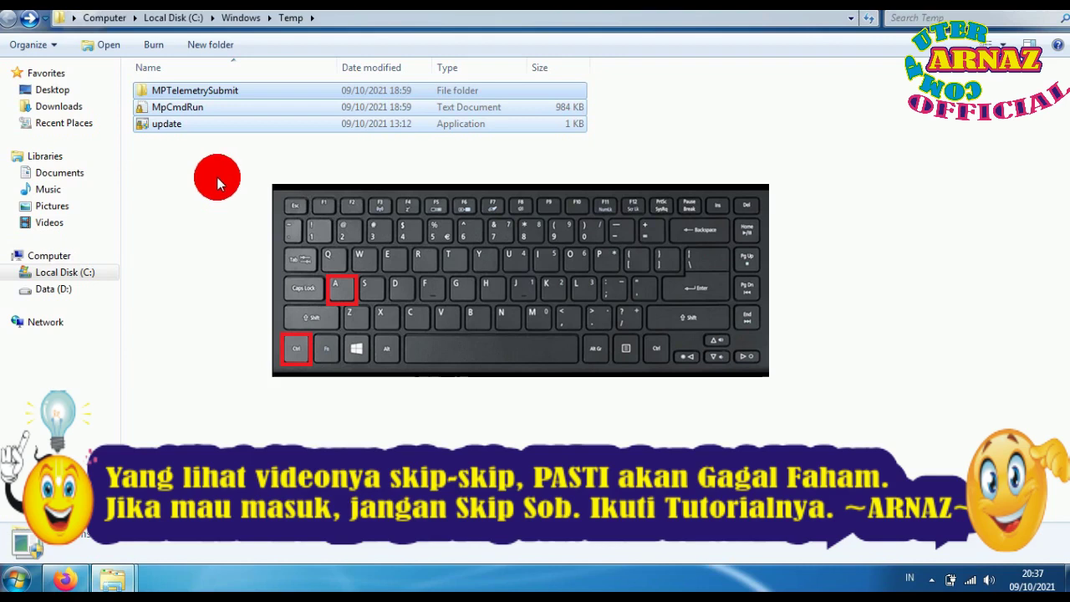
{"action": "right_click", "coordinate": [195, 115]}
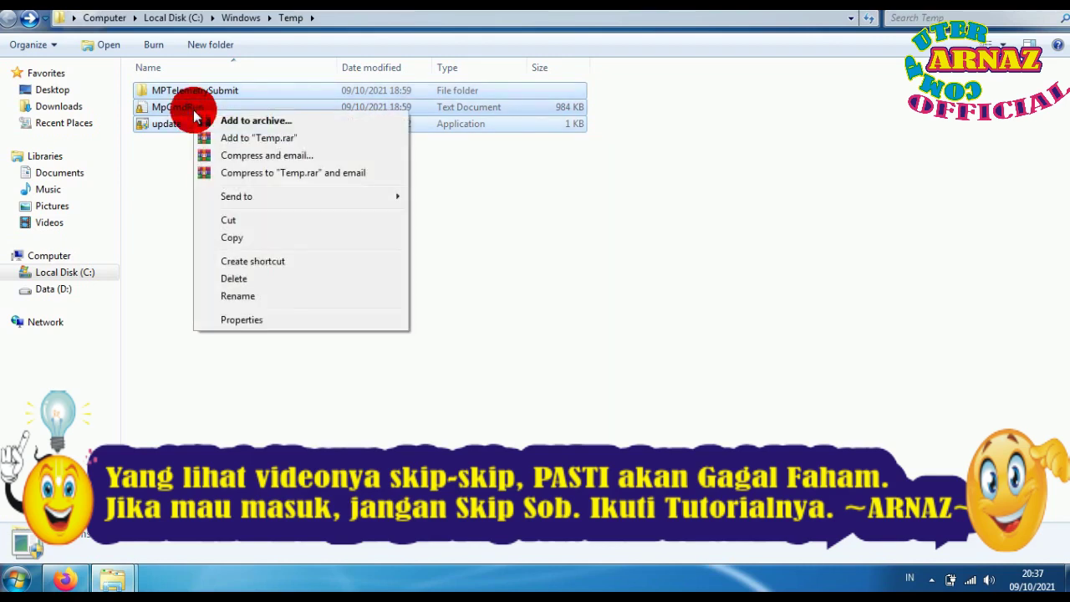
{"action": "left_click", "coordinate": [234, 279]}
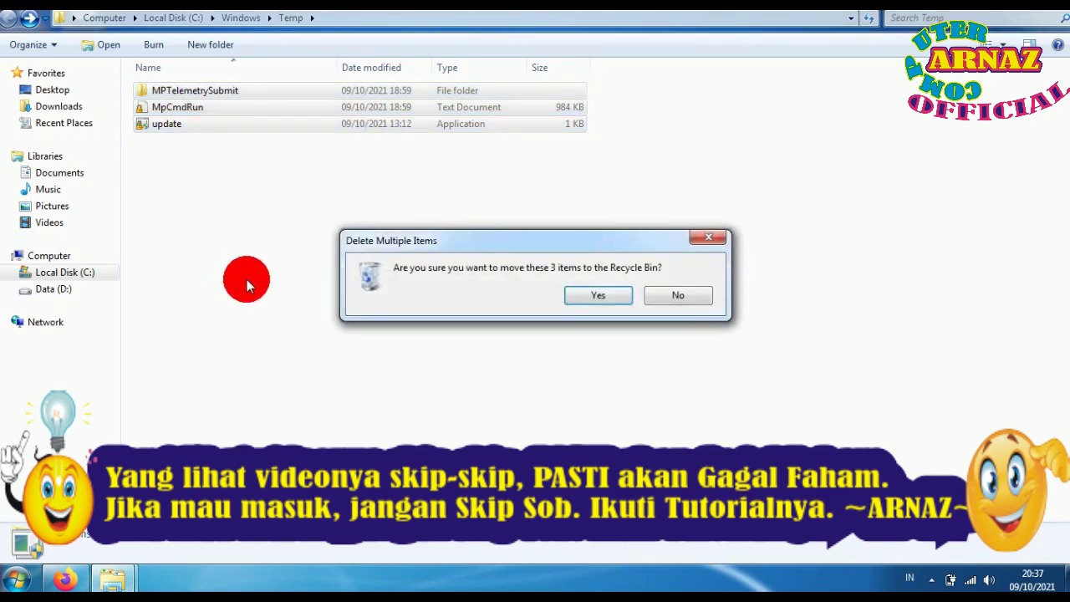
{"action": "left_click", "coordinate": [587, 299]}
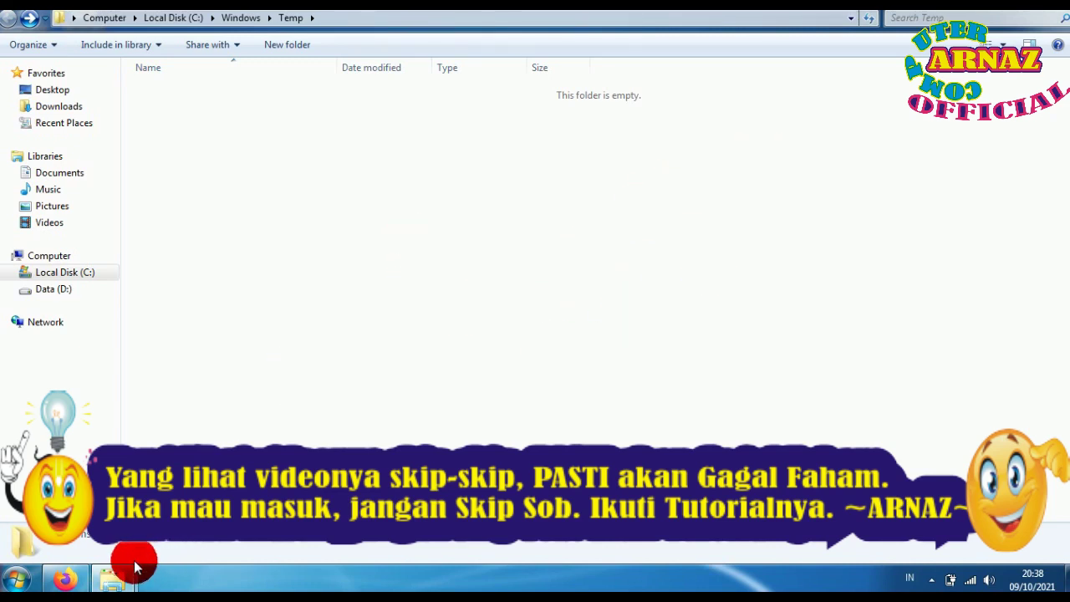
{"action": "mouse_move", "coordinate": [118, 579]}
{"action": "left_click", "coordinate": [208, 398]}
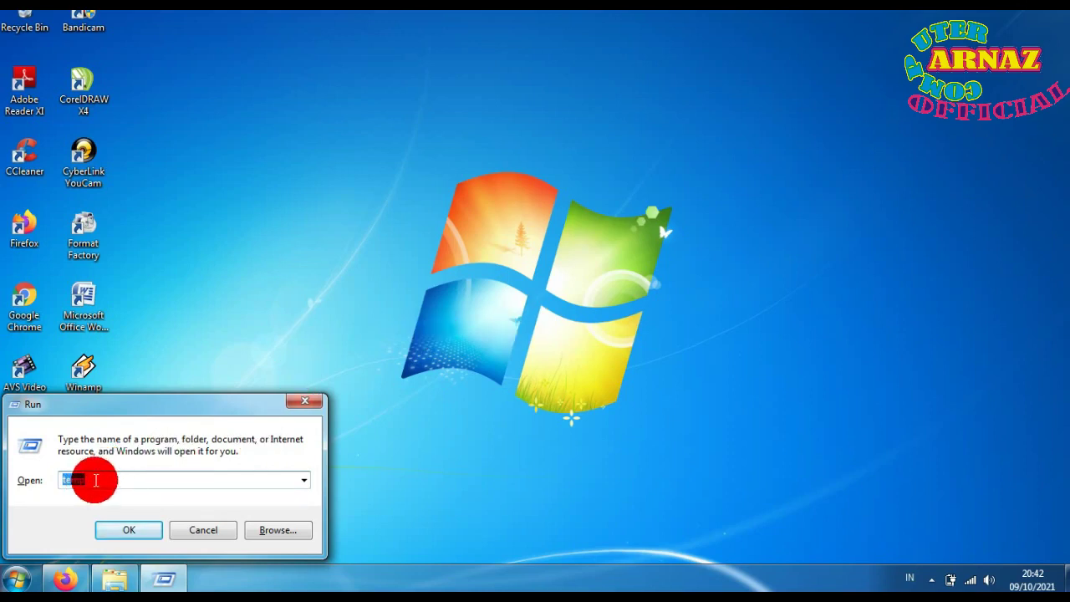
Open the user's local Temp folder by running the command %temp%
{"action": "key", "text": "BackSpace"}
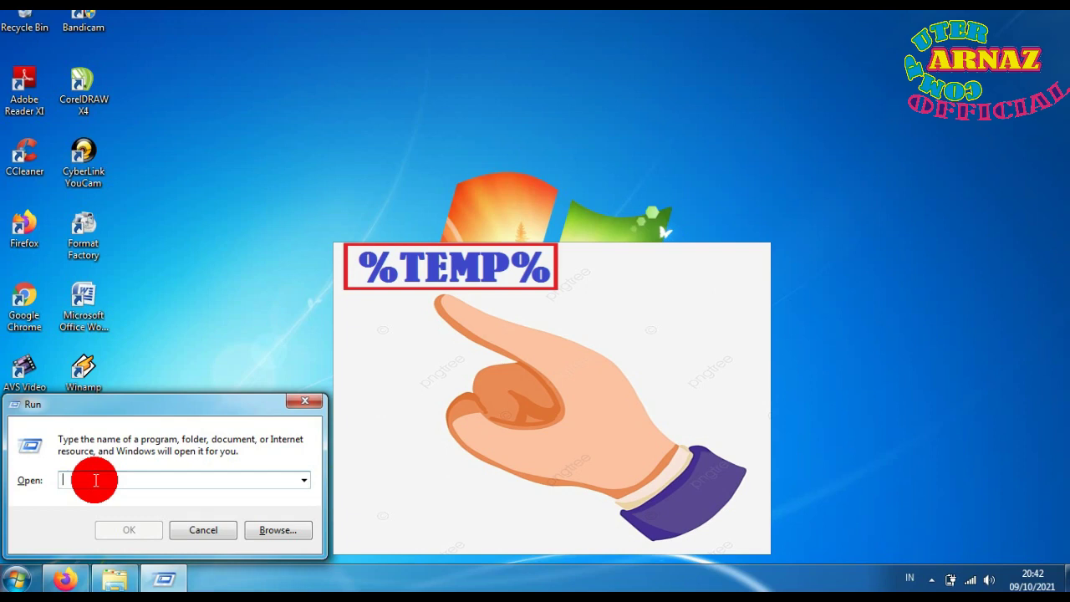
{"action": "type", "text": "%t"}
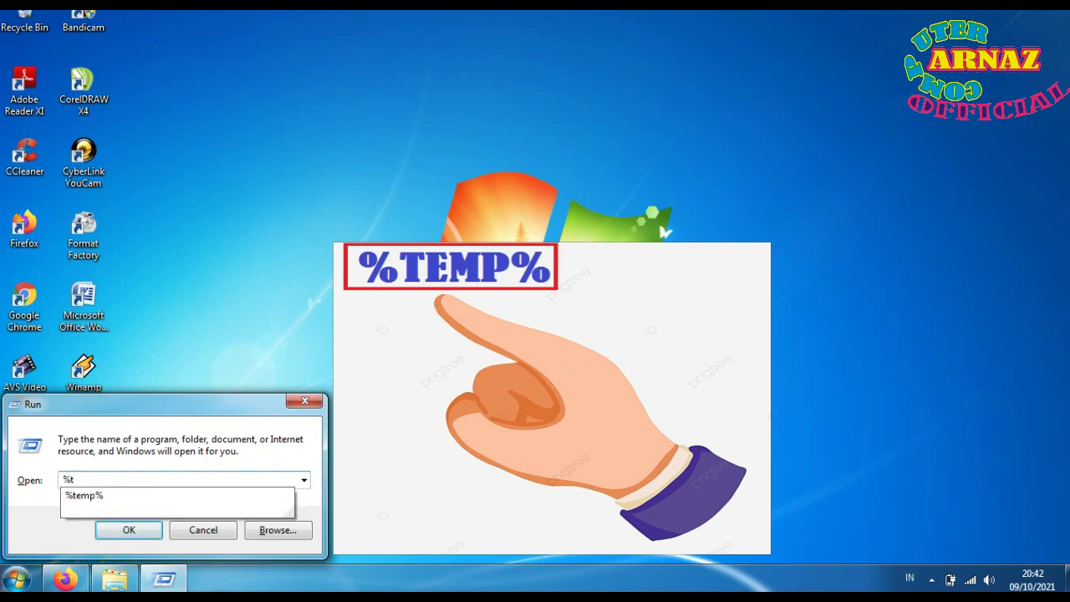
{"action": "type", "text": "emp"}
{"action": "left_click", "coordinate": [96, 480]}
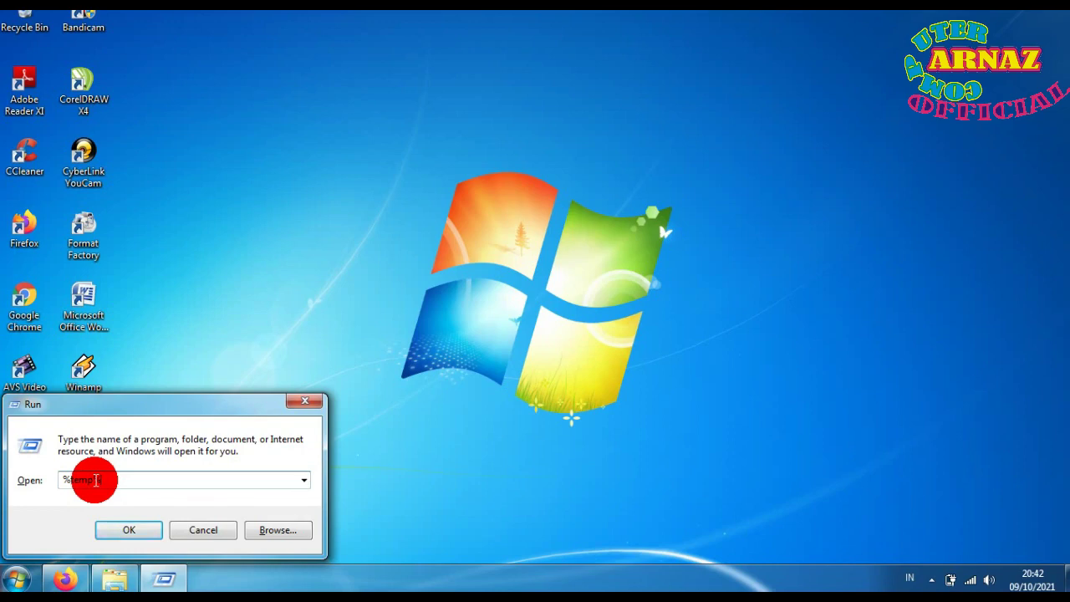
{"action": "left_click", "coordinate": [127, 530]}
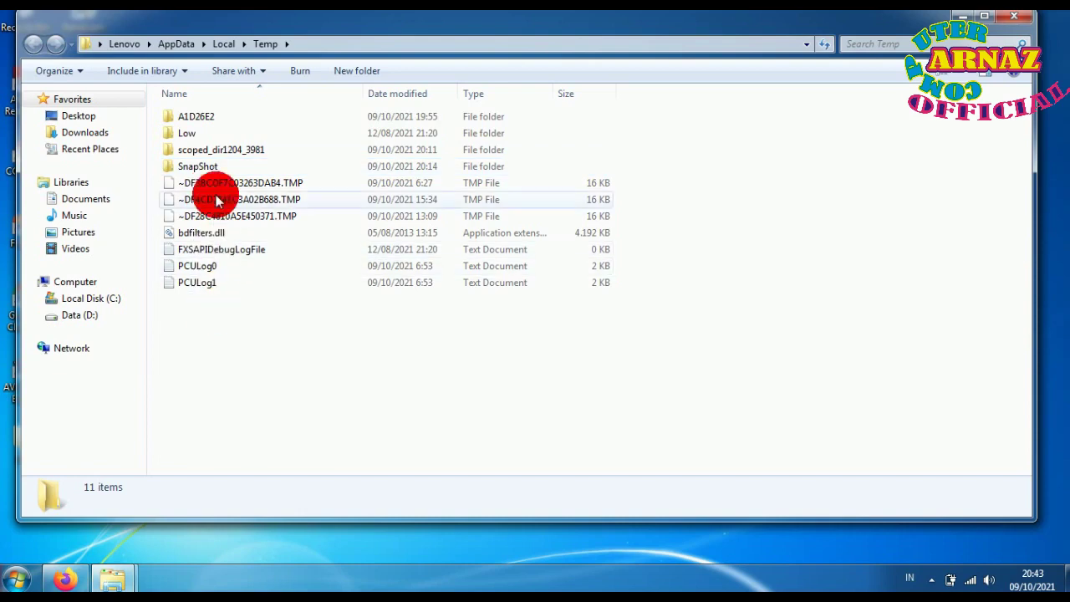
Move all items in the local AppData Temp folder to the Recycle Bin
{"action": "left_click", "coordinate": [240, 209]}
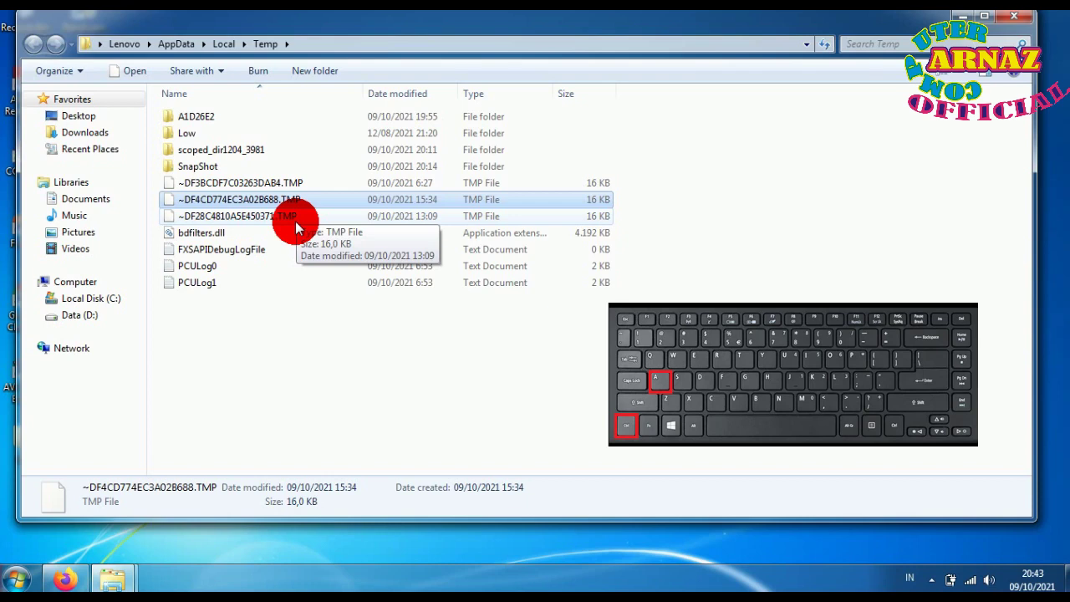
{"action": "key", "text": "ctrl+a"}
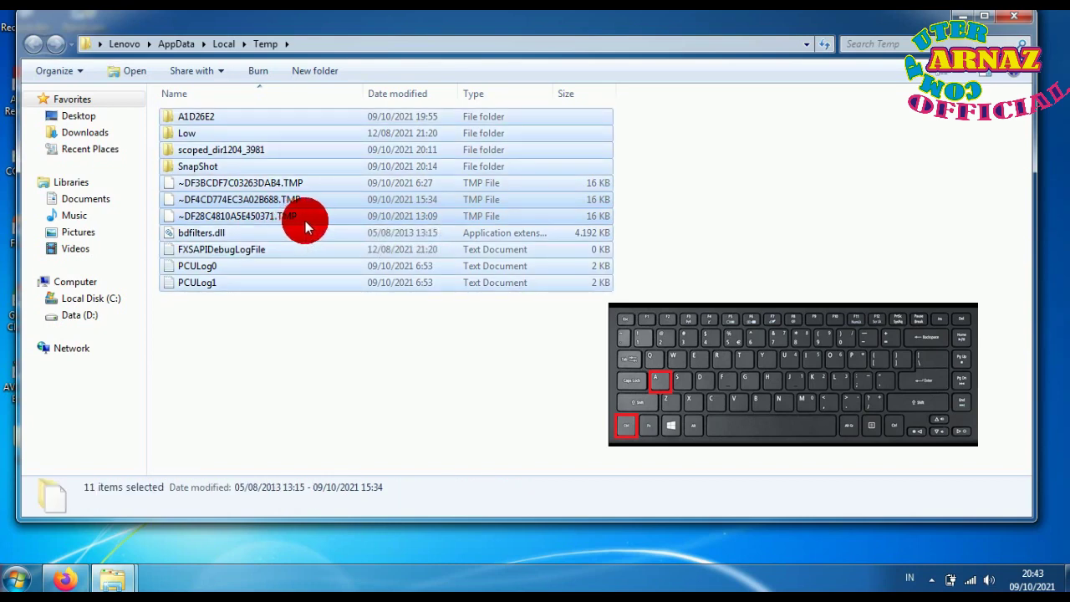
{"action": "right_click", "coordinate": [272, 182]}
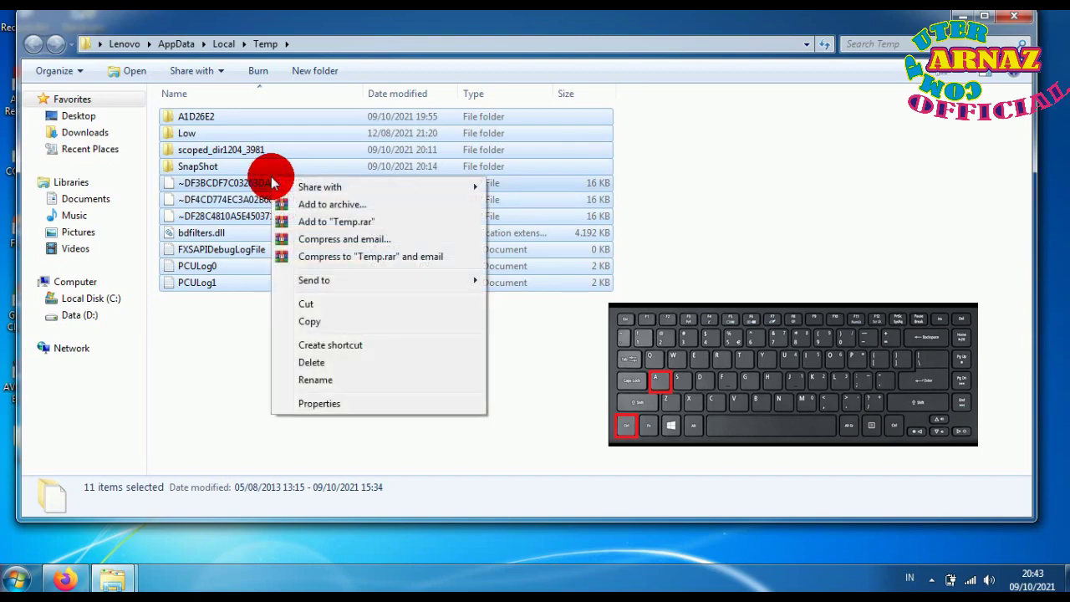
{"action": "left_click", "coordinate": [326, 362]}
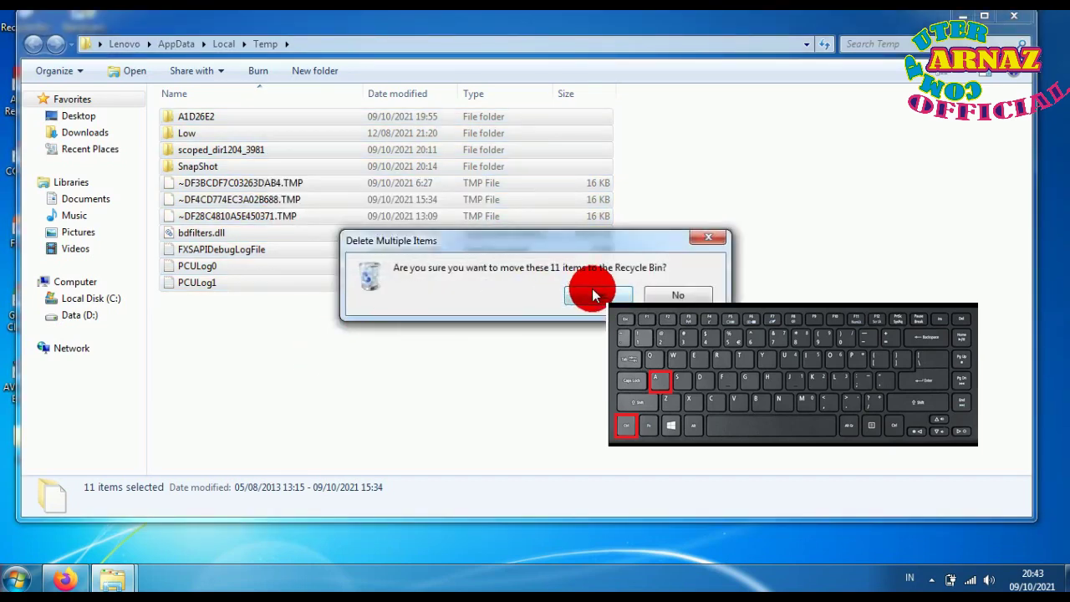
{"action": "left_click", "coordinate": [596, 299]}
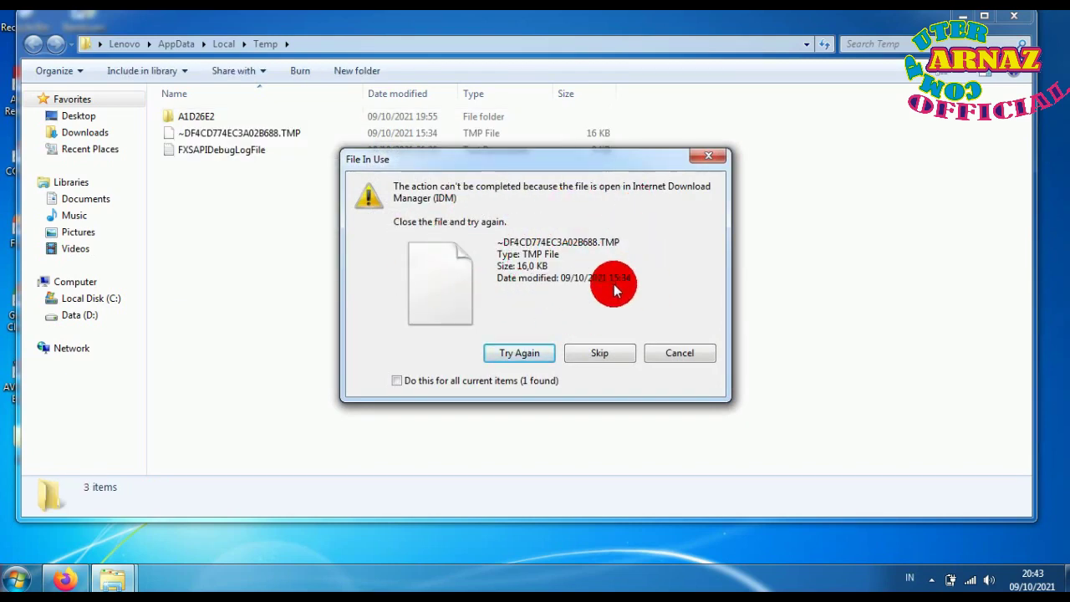
Retry deleting the in-use TMP file for all current items, and skip the files that are still open, including FXSAPIDebugLogFile
{"action": "left_click", "coordinate": [407, 382]}
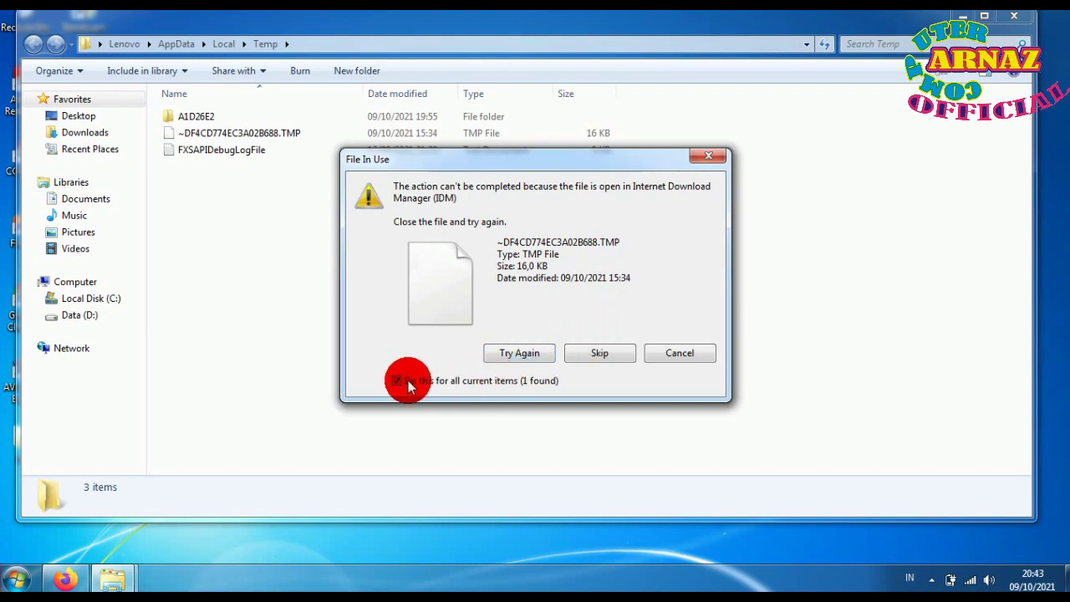
{"action": "left_click", "coordinate": [525, 357]}
{"action": "left_click", "coordinate": [525, 358]}
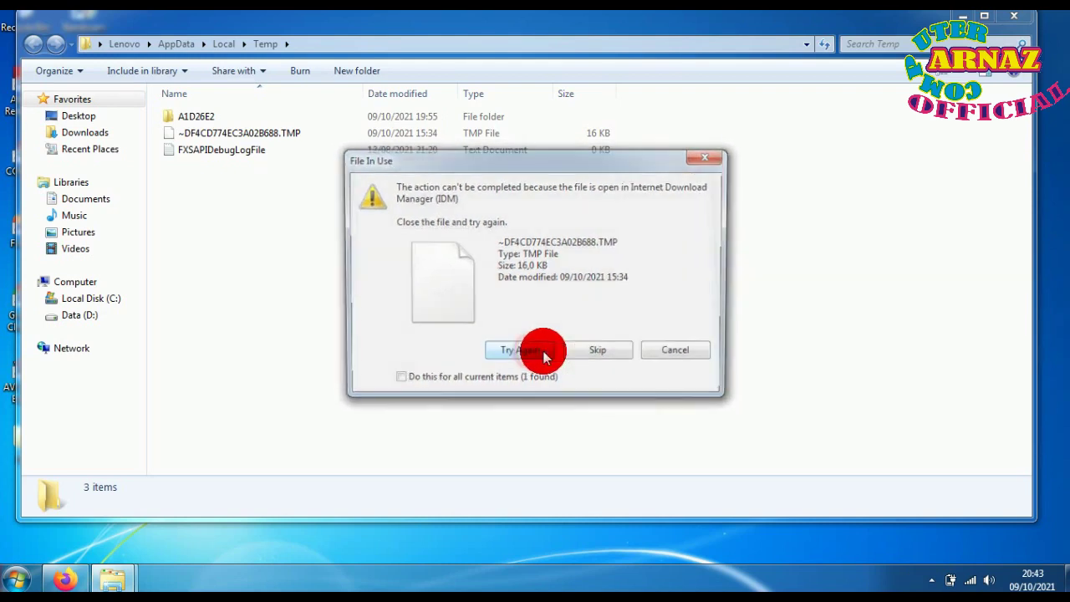
{"action": "left_click", "coordinate": [609, 358]}
{"action": "left_click", "coordinate": [608, 357]}
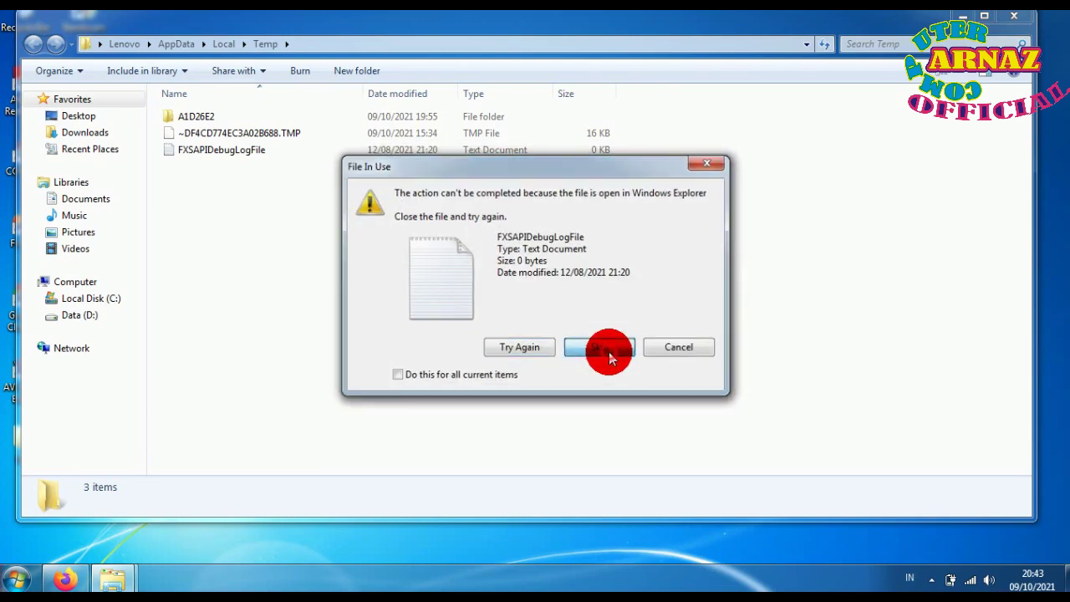
{"action": "left_click", "coordinate": [609, 357]}
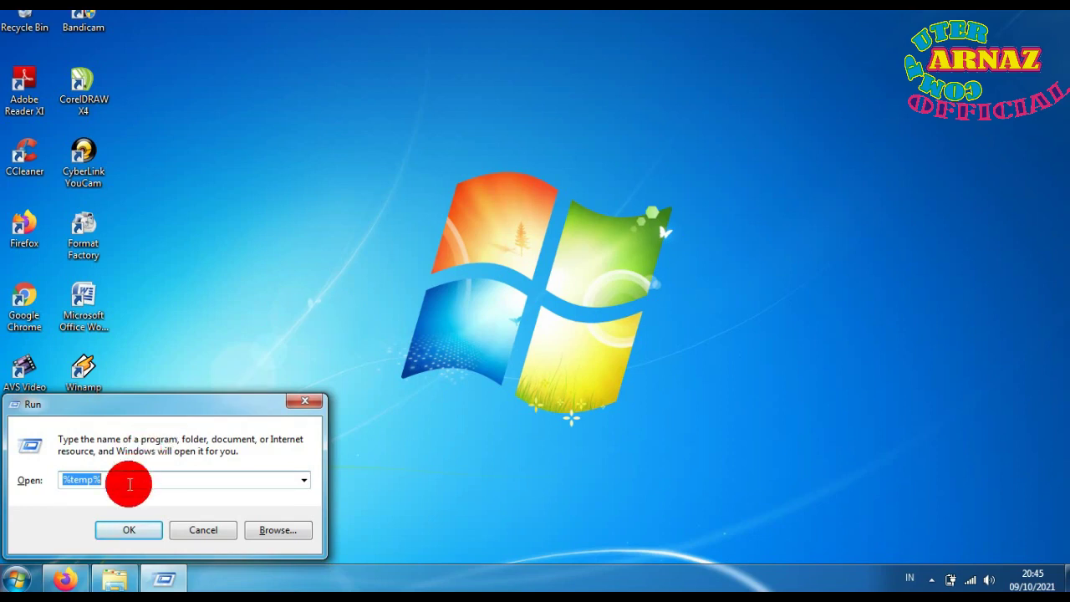
Open the Windows Prefetch folder by running the command prefetch, and look through its files
{"action": "key", "text": "BackSpace"}
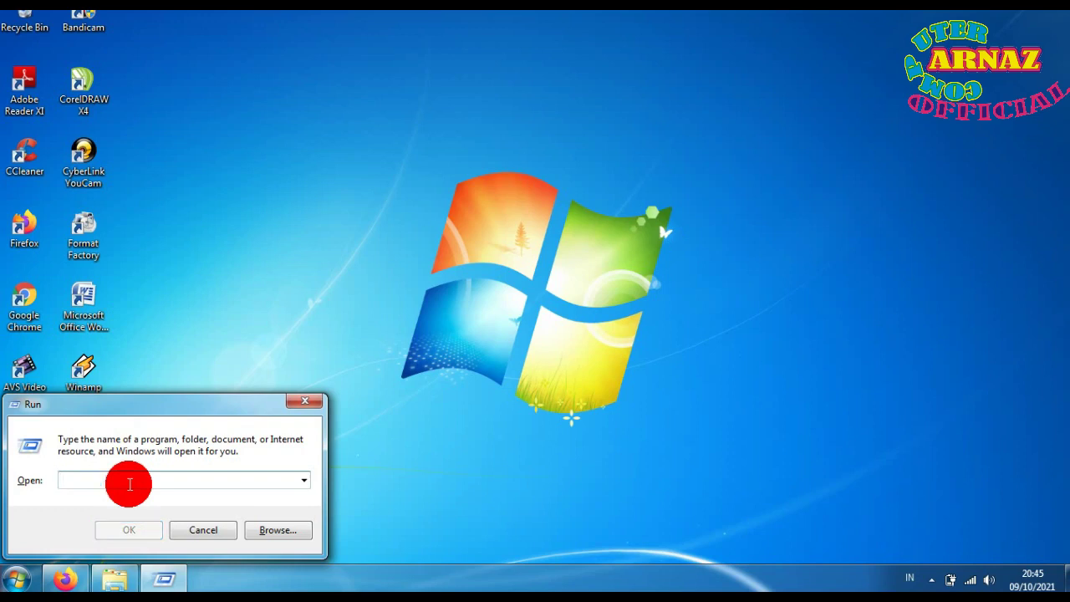
{"action": "type", "text": "p"}
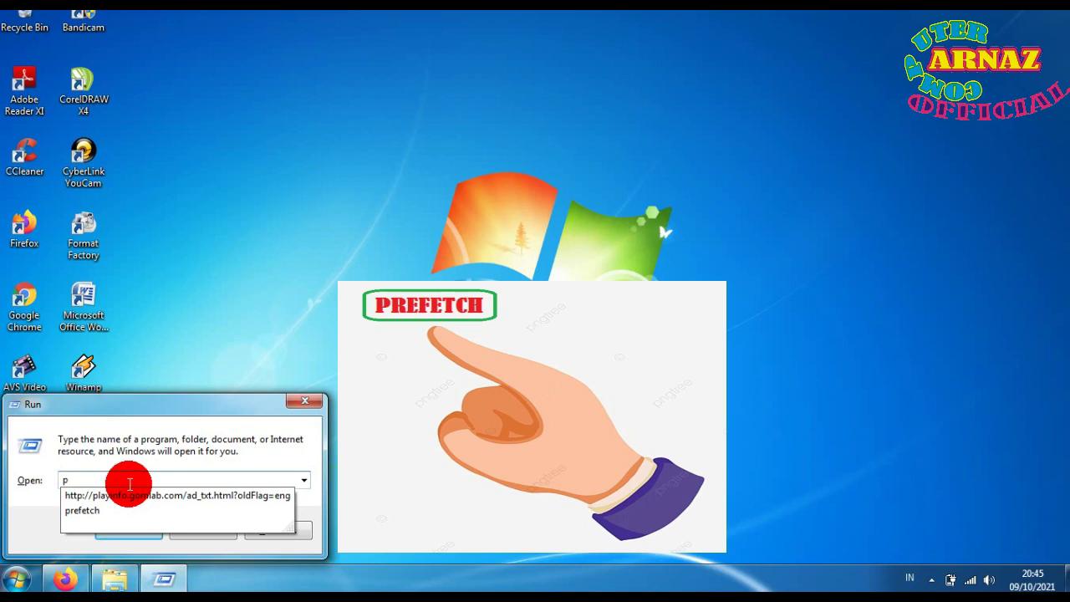
{"action": "type", "text": "r"}
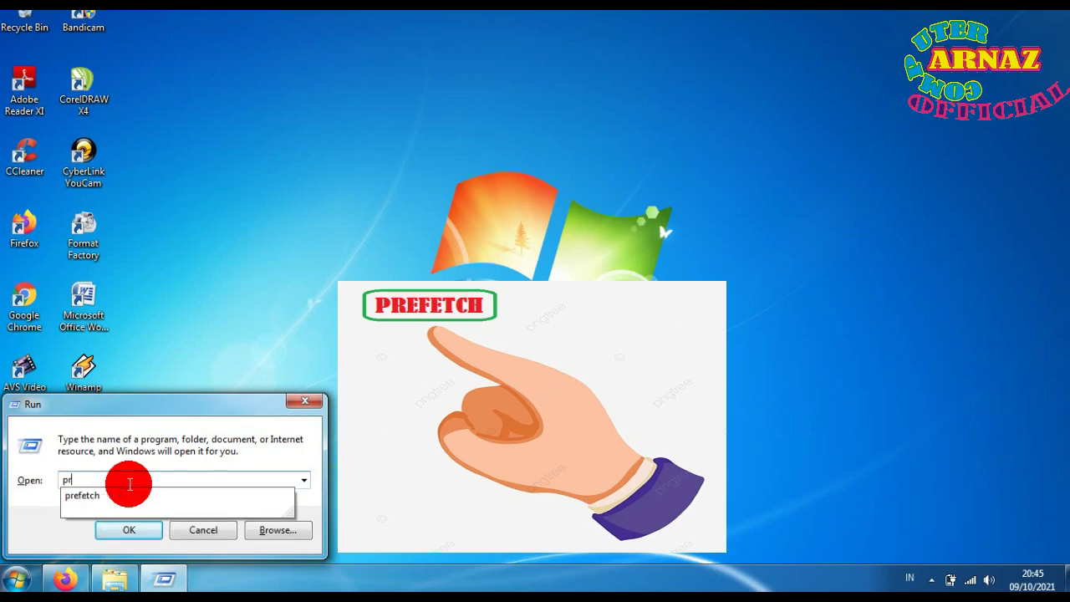
{"action": "type", "text": "e"}
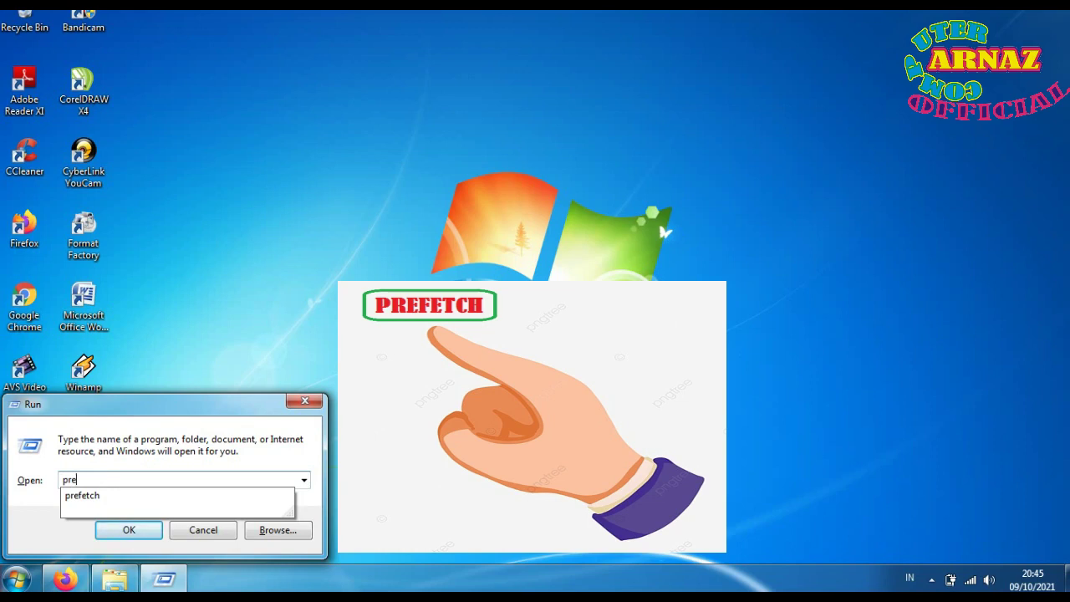
{"action": "type", "text": "fetch"}
{"action": "left_click", "coordinate": [129, 483]}
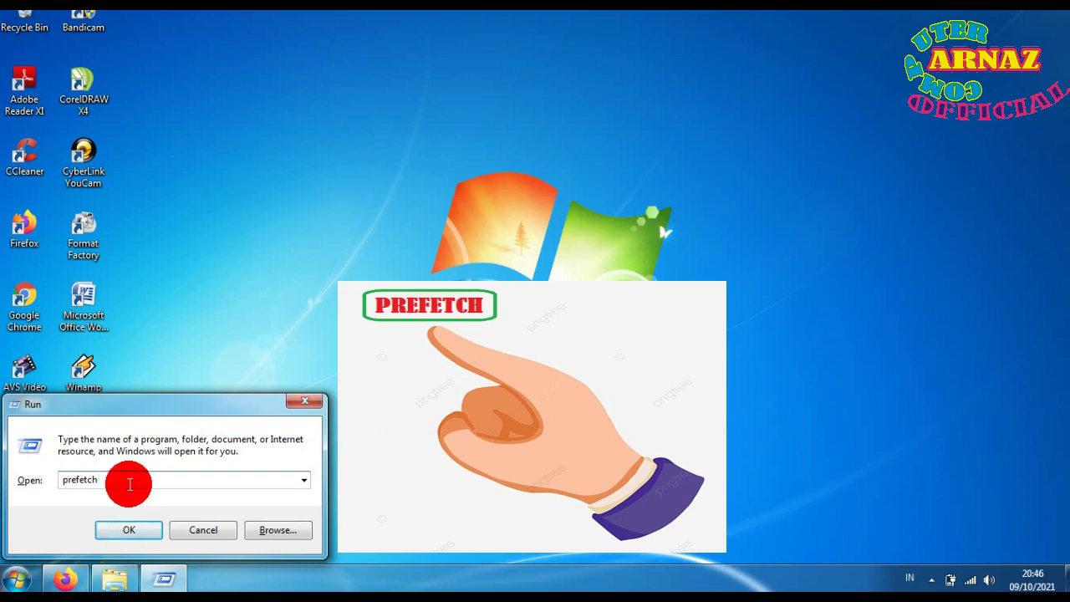
{"action": "left_click", "coordinate": [132, 530]}
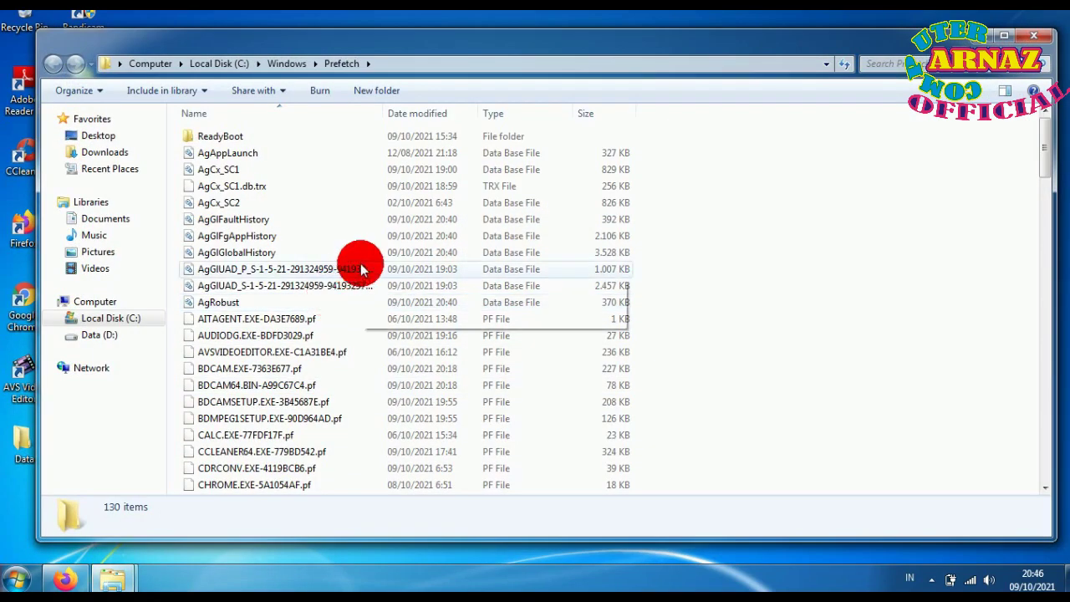
{"action": "scroll", "coordinate": [361, 268], "scroll_direction": "down", "scroll_amount": 2}
{"action": "scroll", "coordinate": [362, 268], "scroll_direction": "down", "scroll_amount": 11}
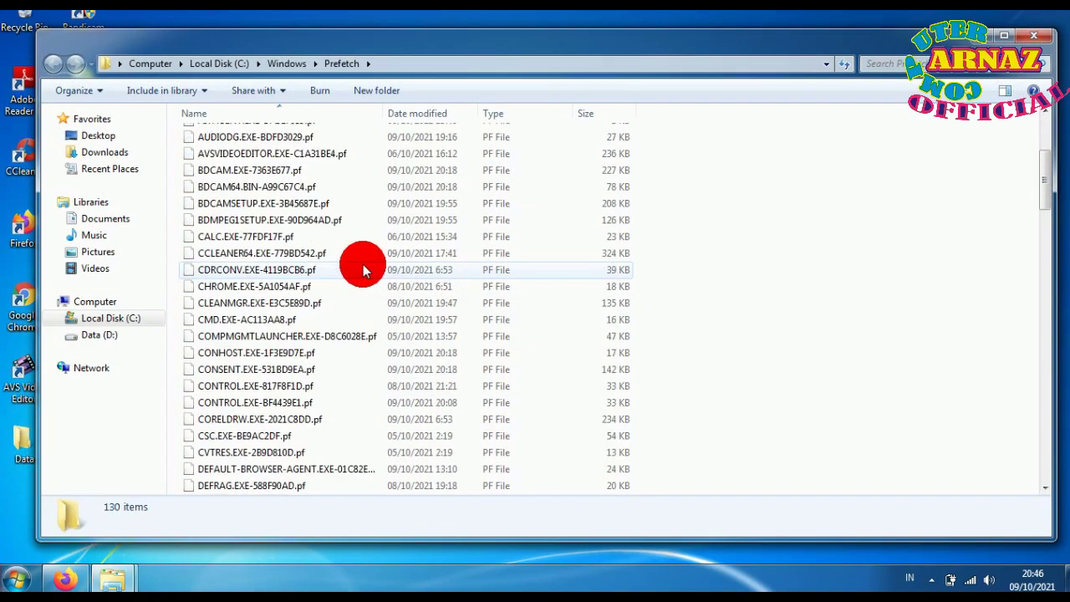
Look through the full list of files in the Windows Prefetch folder
{"action": "scroll", "coordinate": [363, 271], "scroll_direction": "down", "scroll_amount": 16}
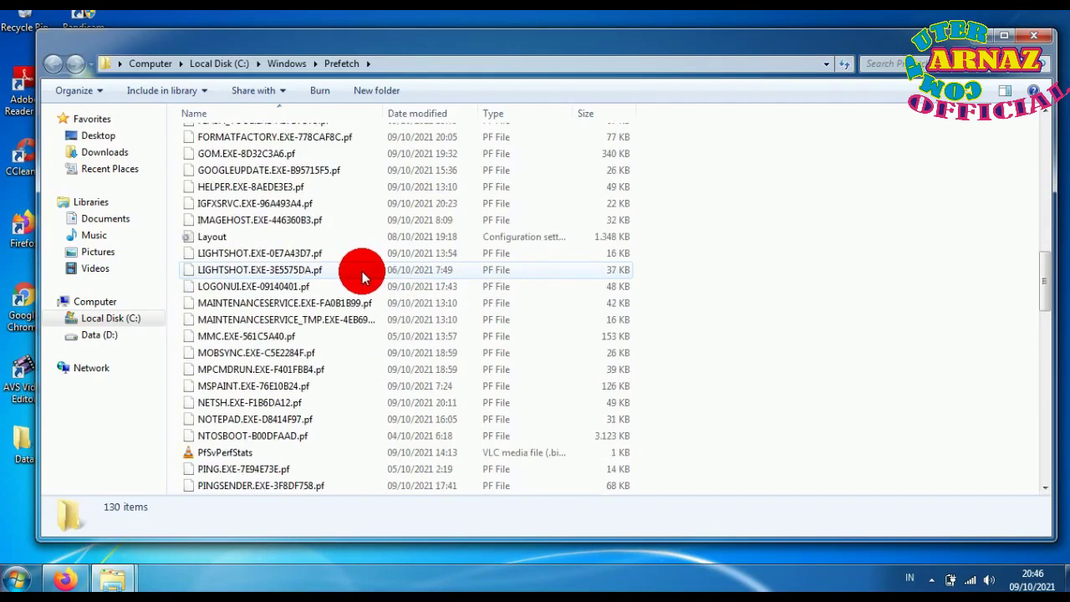
{"action": "scroll", "coordinate": [362, 270], "scroll_direction": "down", "scroll_amount": 6}
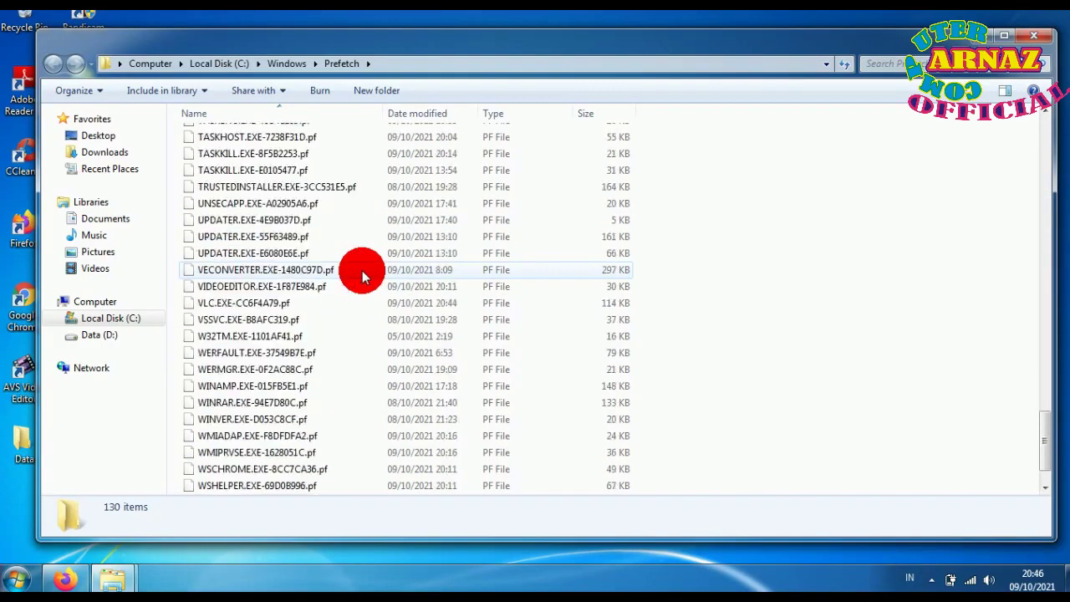
{"action": "scroll", "coordinate": [363, 272], "scroll_direction": "up", "scroll_amount": 10}
{"action": "scroll", "coordinate": [363, 276], "scroll_direction": "up", "scroll_amount": 16}
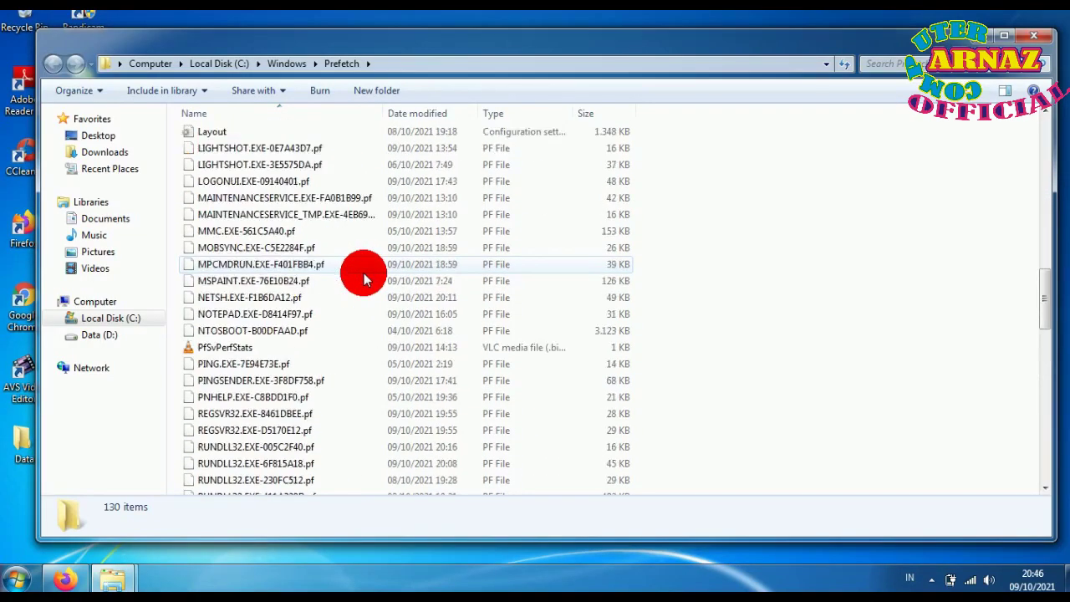
{"action": "scroll", "coordinate": [384, 281], "scroll_direction": "up", "scroll_amount": 9}
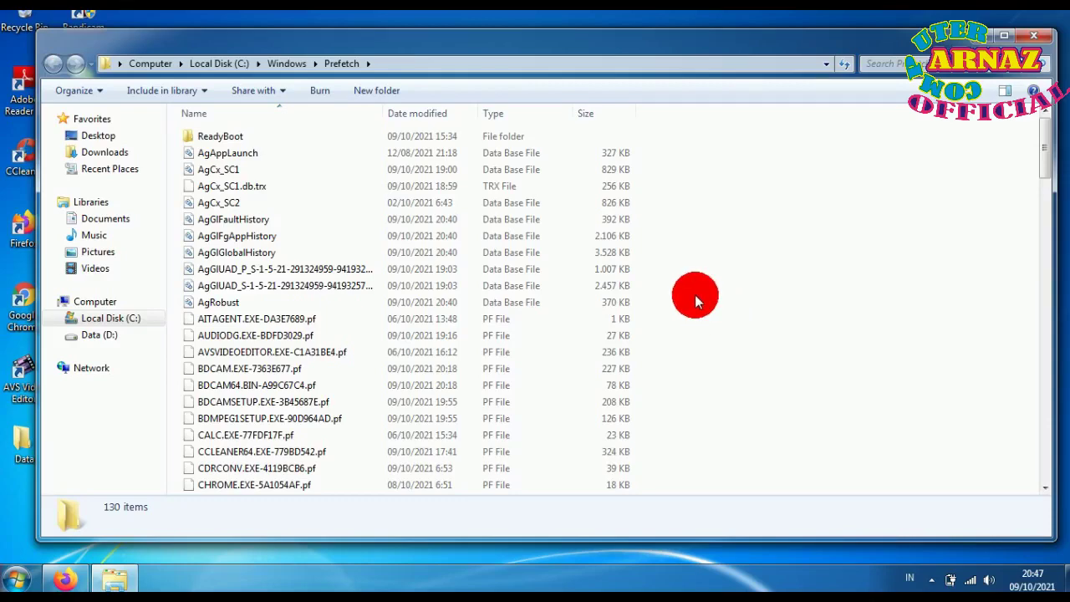
{"action": "scroll", "coordinate": [694, 291], "scroll_direction": "down", "scroll_amount": 10}
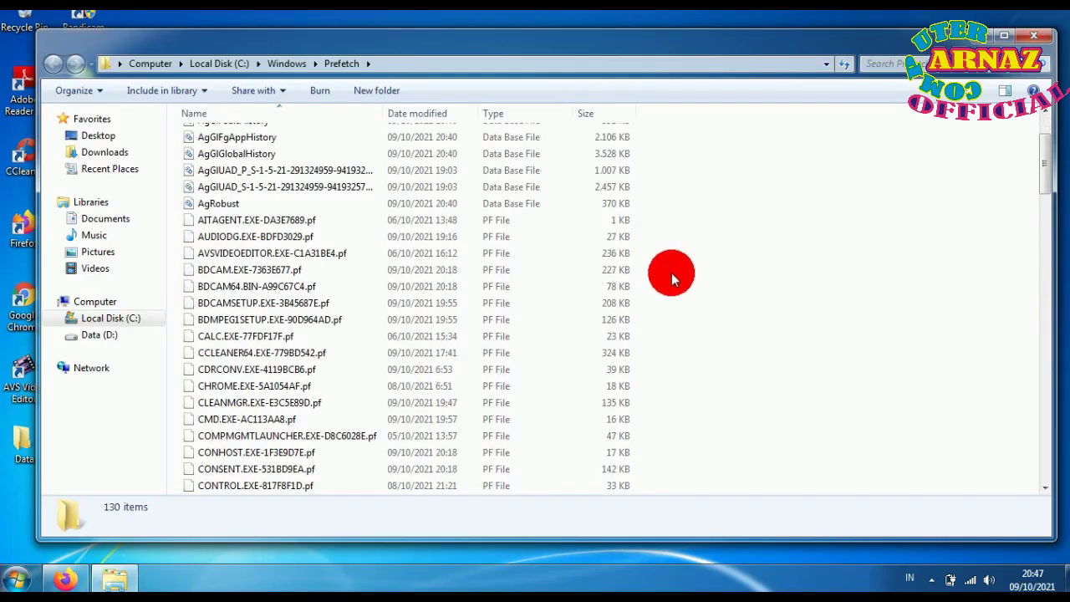
{"action": "scroll", "coordinate": [588, 289], "scroll_direction": "down", "scroll_amount": 11}
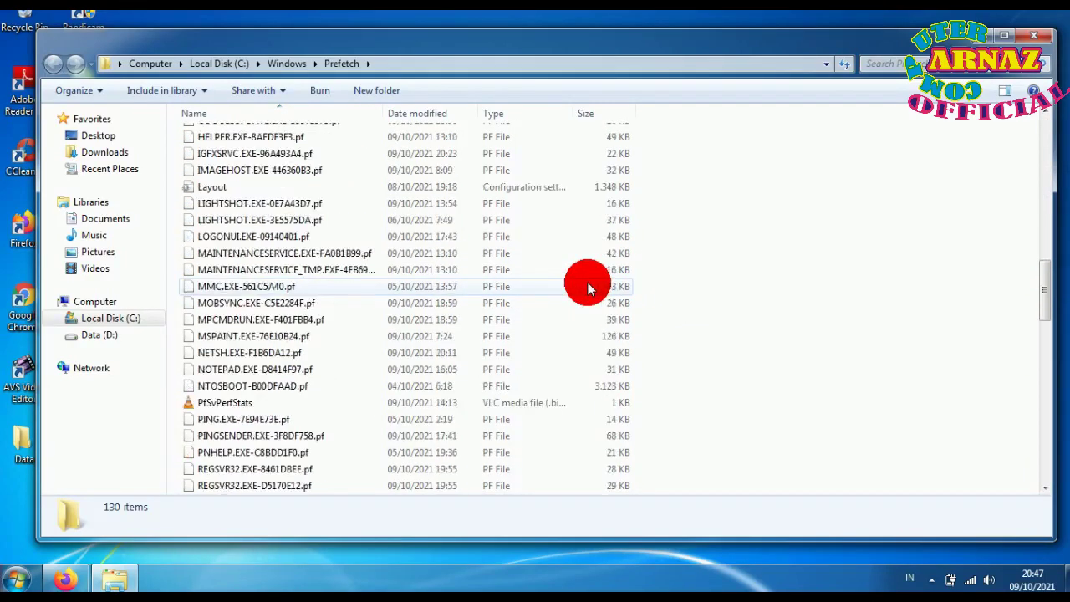
{"action": "scroll", "coordinate": [590, 288], "scroll_direction": "down", "scroll_amount": 12}
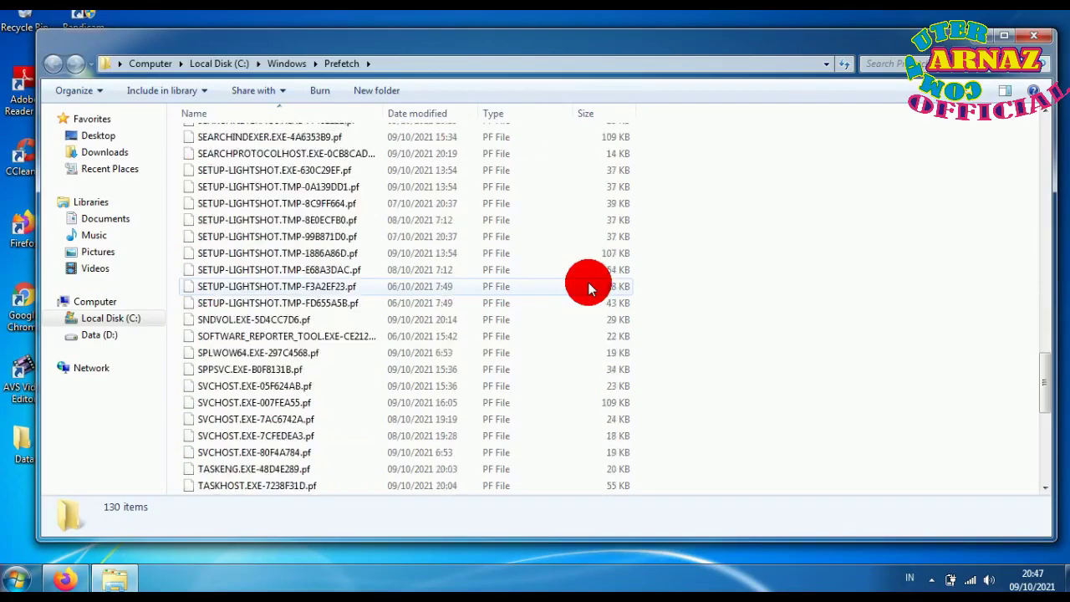
{"action": "scroll", "coordinate": [501, 288], "scroll_direction": "down", "scroll_amount": 1}
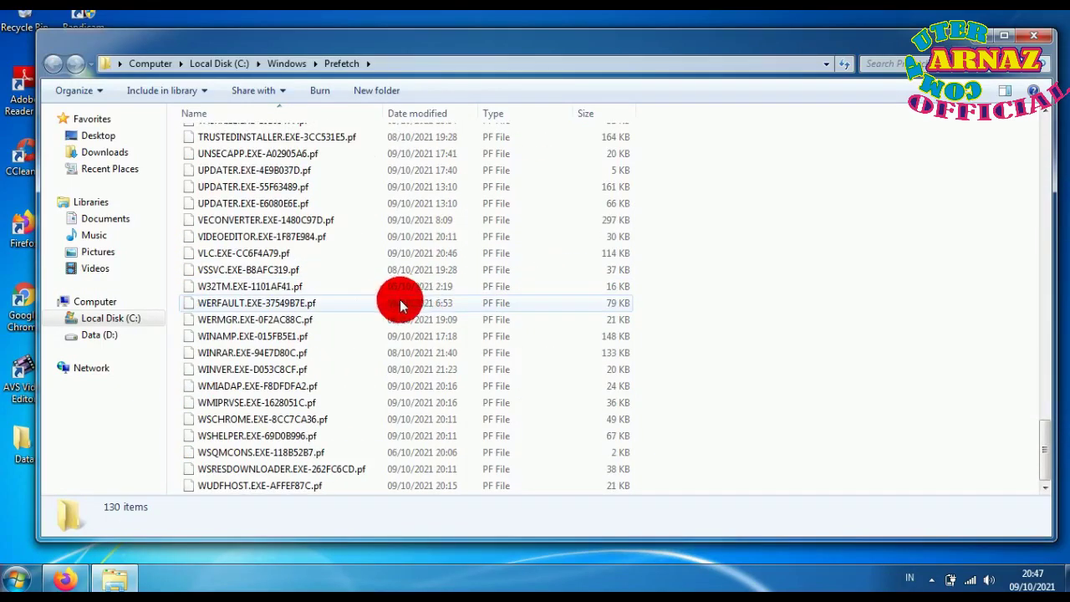
{"action": "scroll", "coordinate": [493, 299], "scroll_direction": "up", "scroll_amount": 10}
{"action": "scroll", "coordinate": [393, 306], "scroll_direction": "up", "scroll_amount": 20}
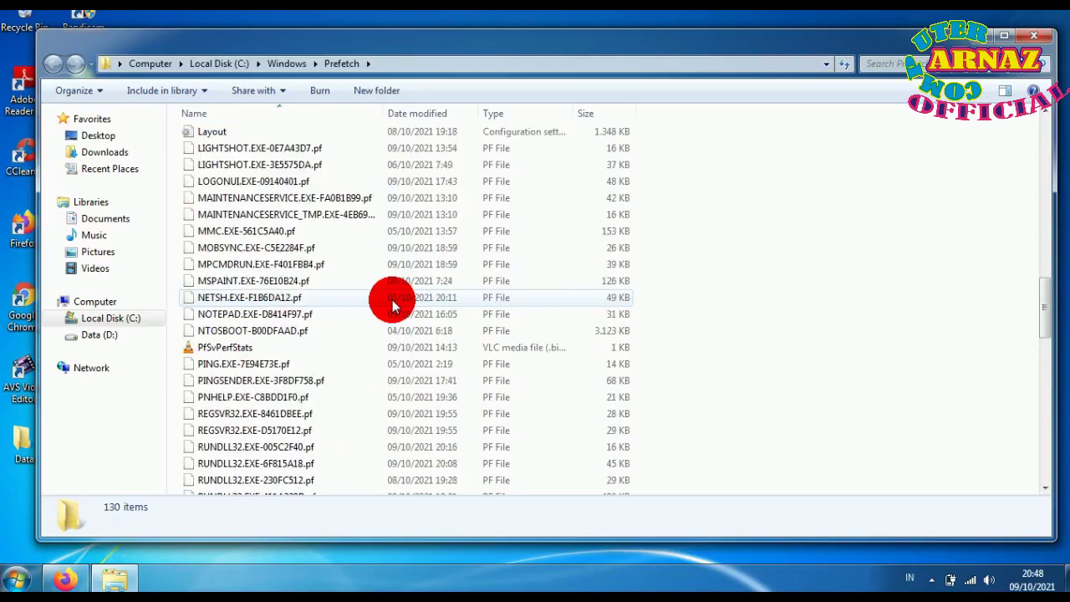
{"action": "scroll", "coordinate": [393, 306], "scroll_direction": "up", "scroll_amount": 5}
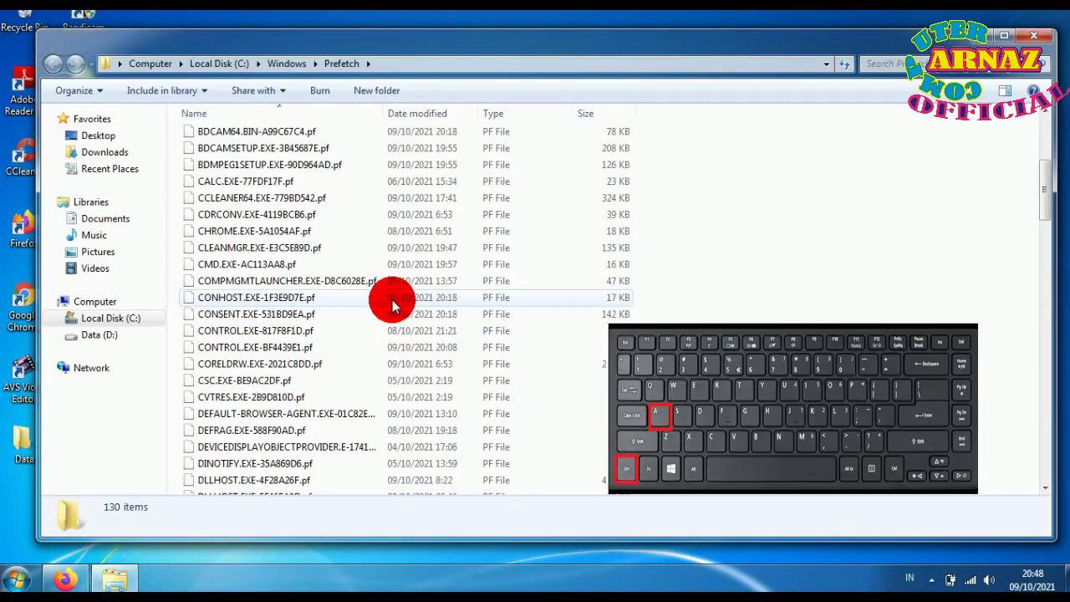
Select all items in the Prefetch folder and move them to the Recycle Bin
{"action": "key", "text": "ctrl+a"}
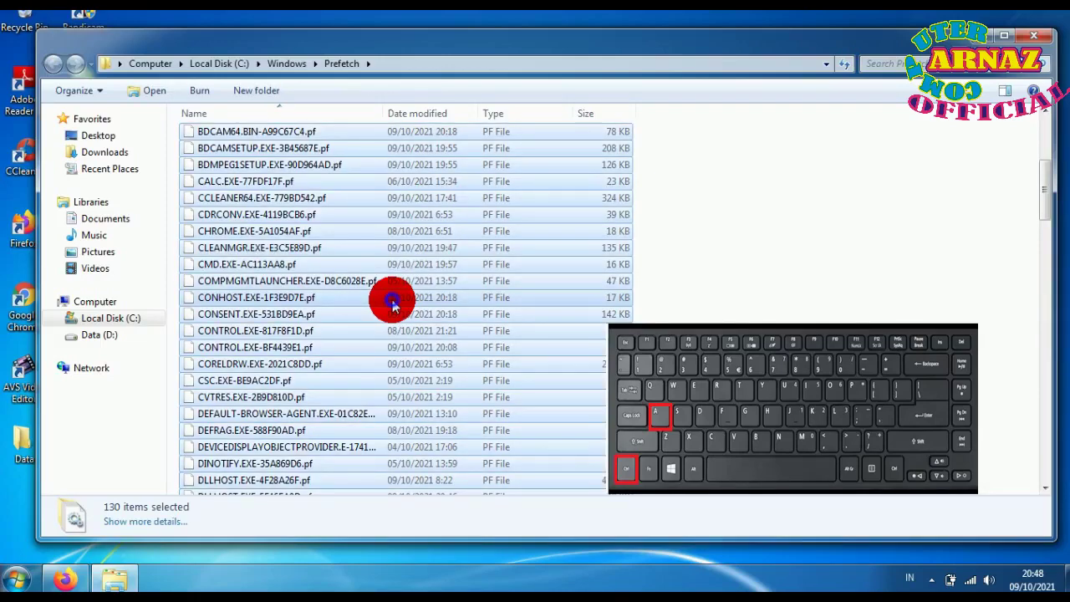
{"action": "right_click", "coordinate": [393, 305]}
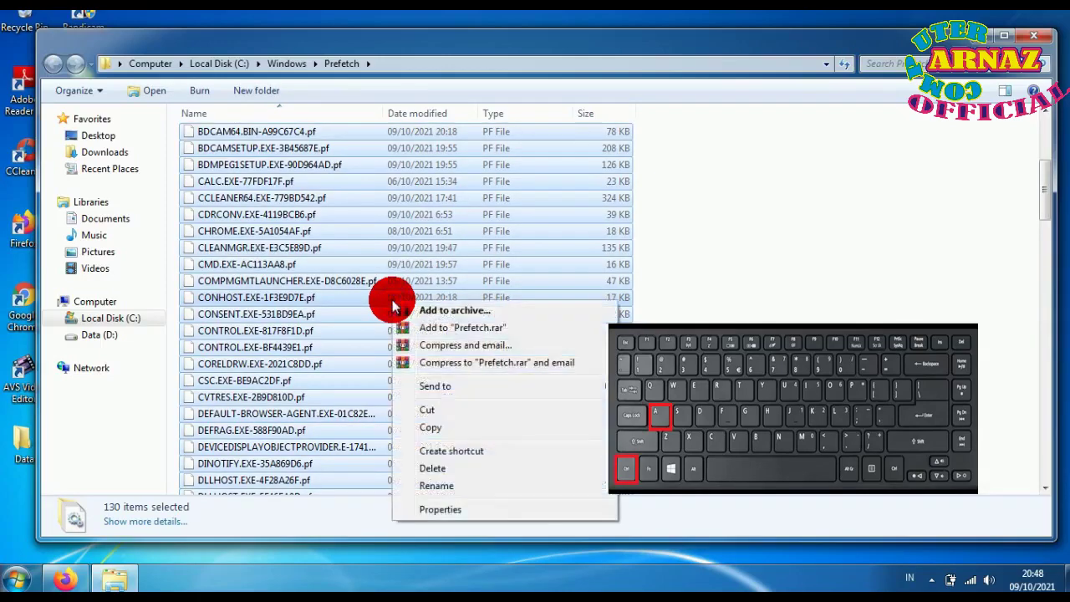
{"action": "left_click", "coordinate": [428, 470]}
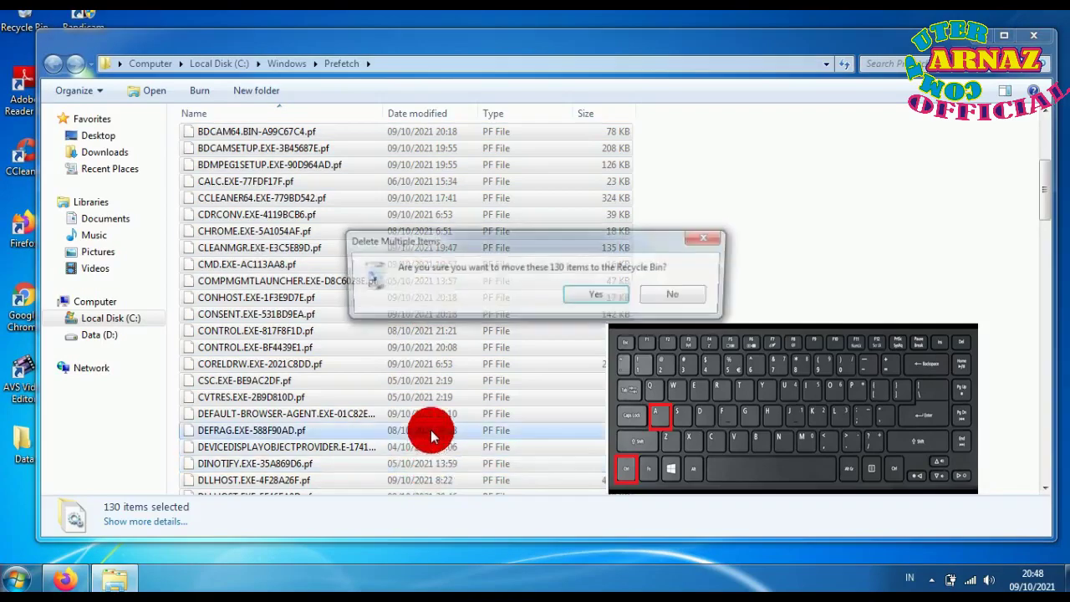
{"action": "left_click", "coordinate": [590, 295]}
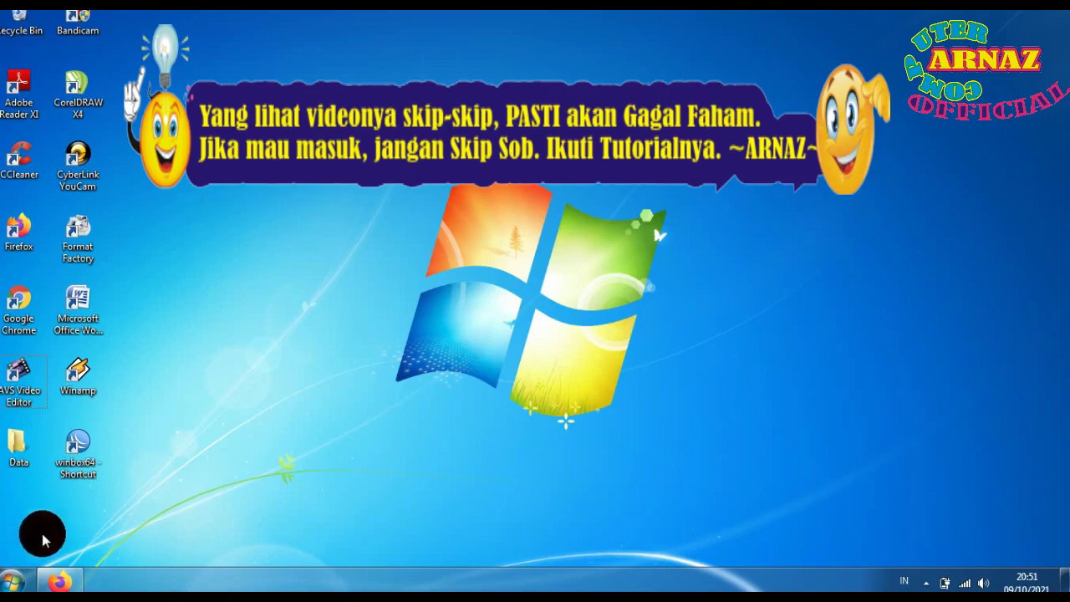
Open the Windows folder on Local Disk (C:) from Computer
{"action": "left_click", "coordinate": [10, 585]}
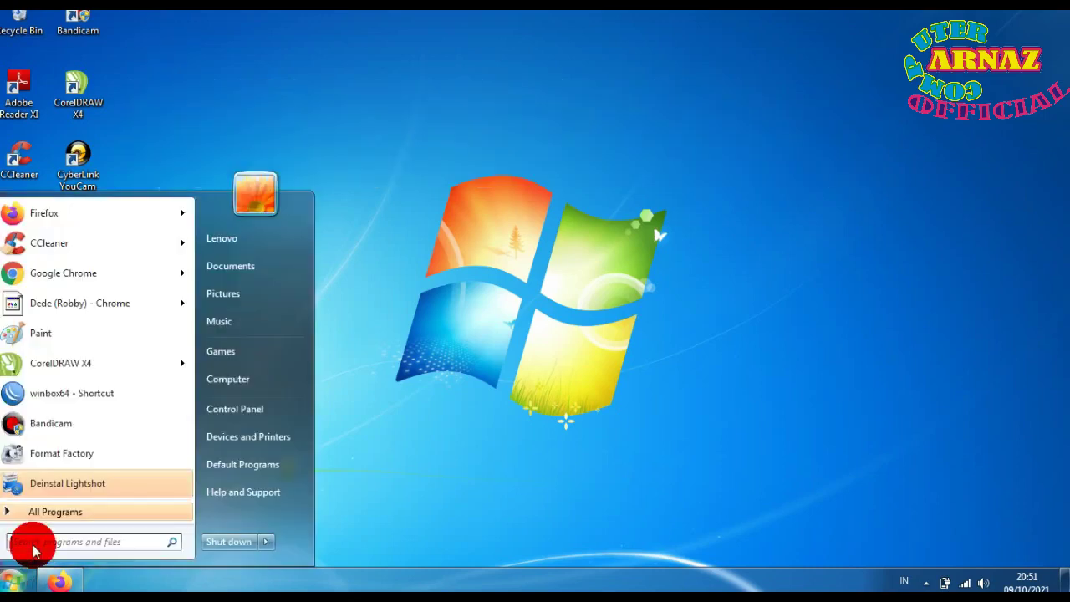
{"action": "left_click", "coordinate": [230, 378]}
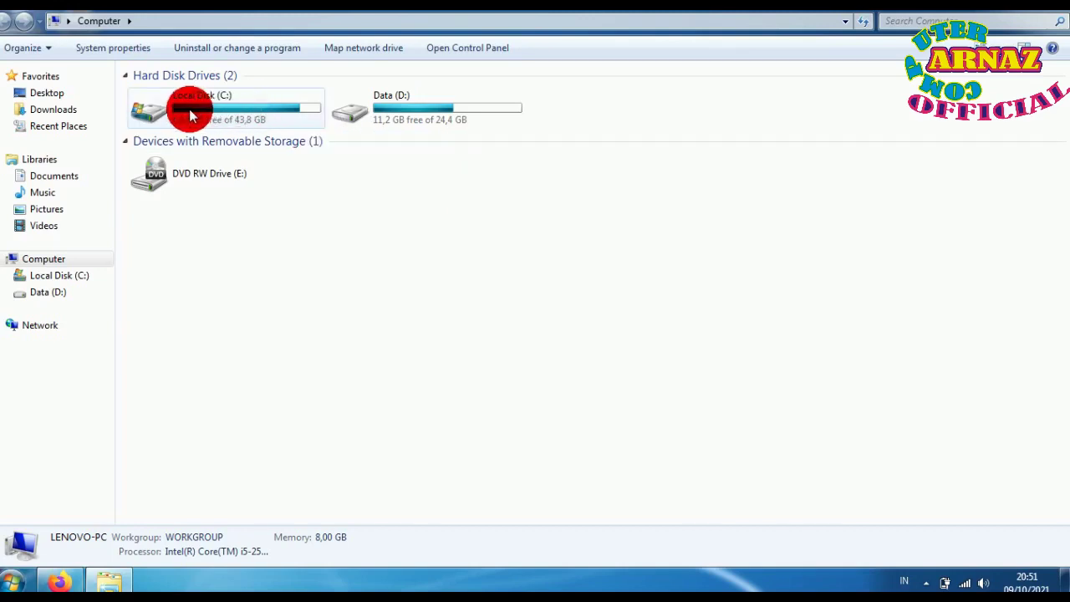
{"action": "left_click", "coordinate": [63, 278]}
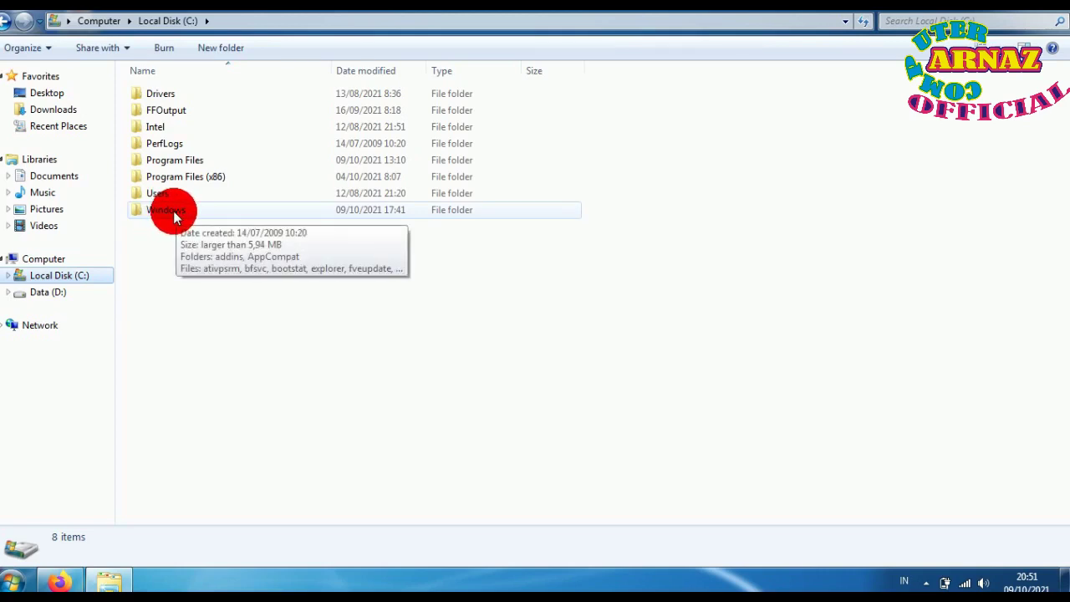
{"action": "double_click", "coordinate": [173, 210]}
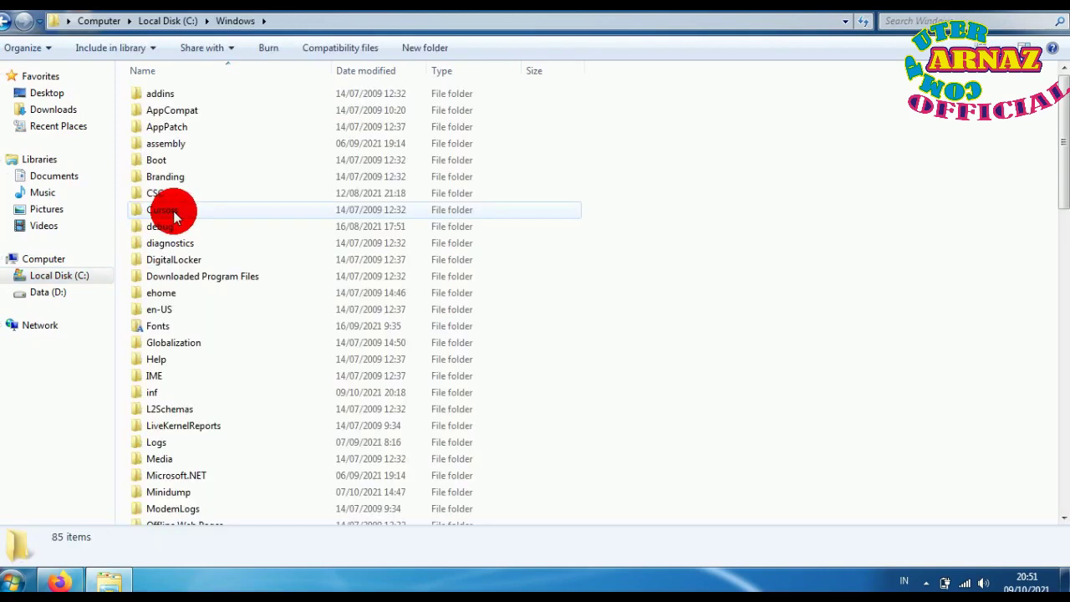
Find the SoftwareDistribution folder inside Windows and open its Download subfolder
{"action": "scroll", "coordinate": [179, 234], "scroll_direction": "down", "scroll_amount": 1}
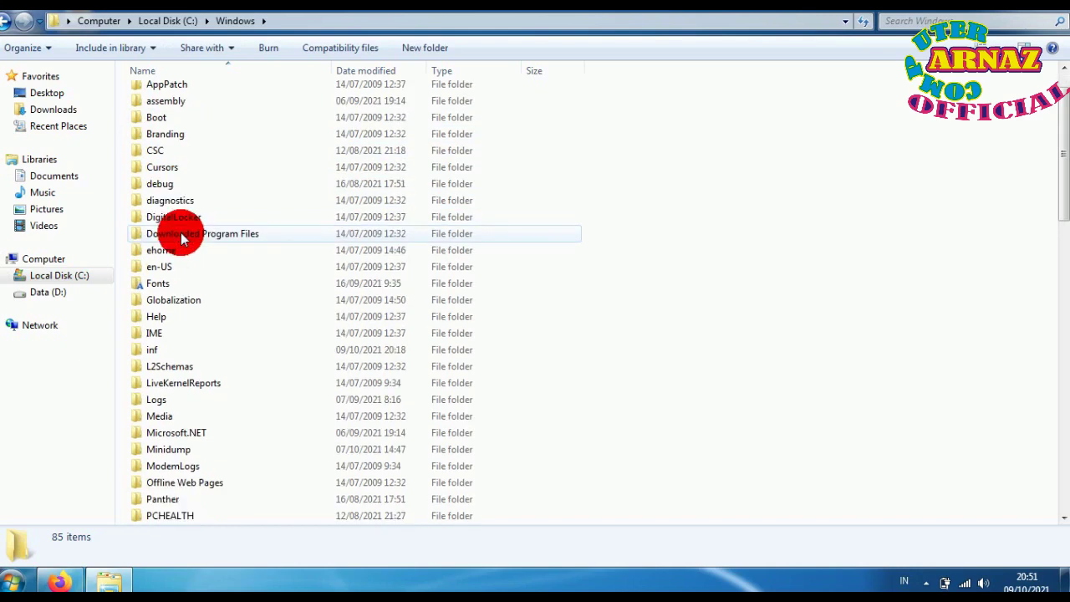
{"action": "scroll", "coordinate": [180, 239], "scroll_direction": "down", "scroll_amount": 6}
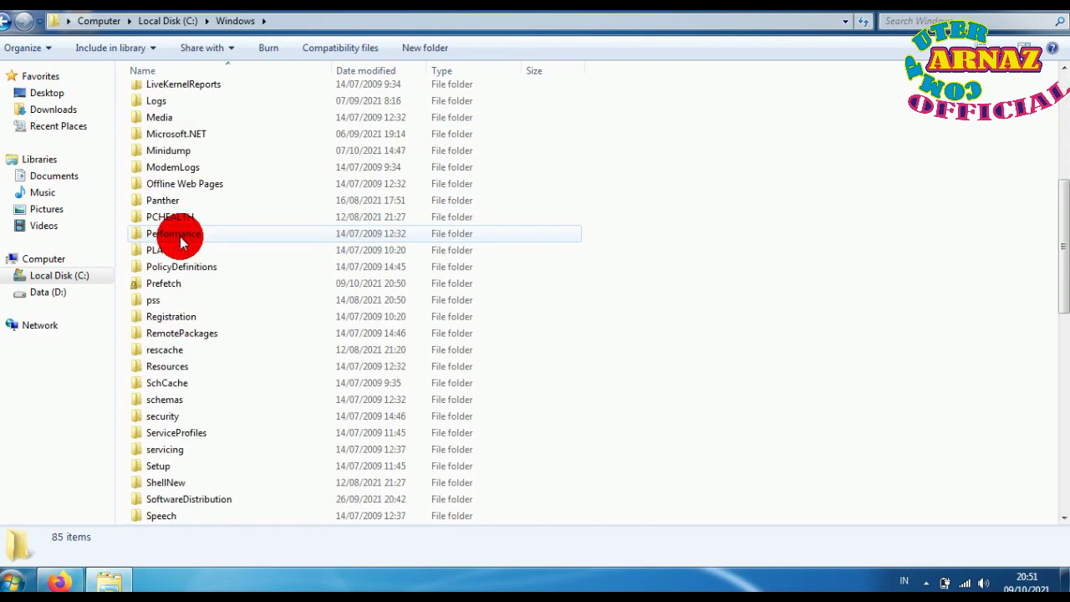
{"action": "scroll", "coordinate": [180, 238], "scroll_direction": "down", "scroll_amount": 3}
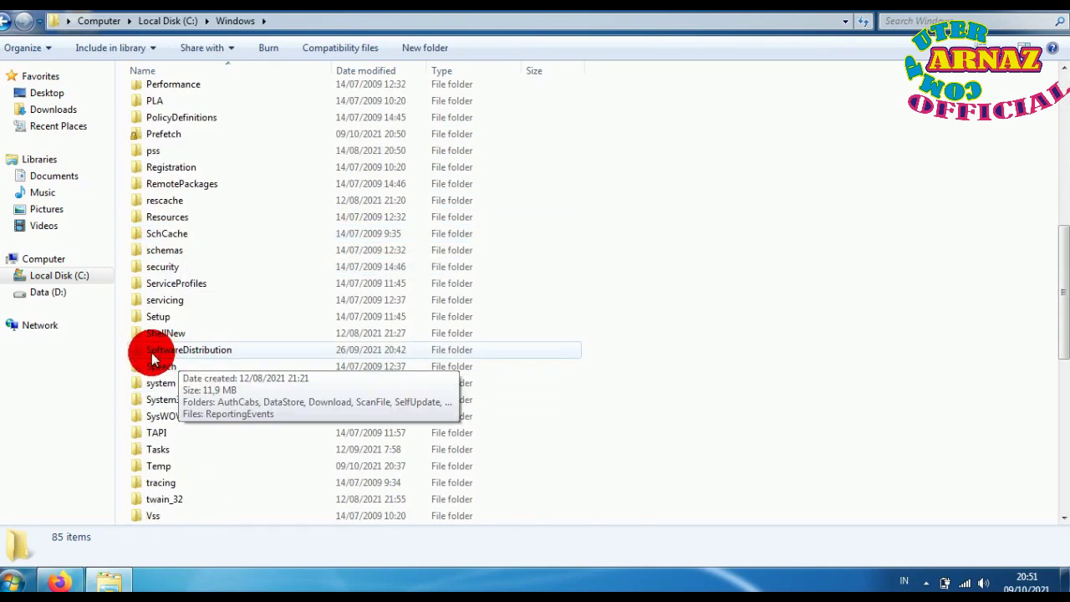
{"action": "double_click", "coordinate": [203, 352]}
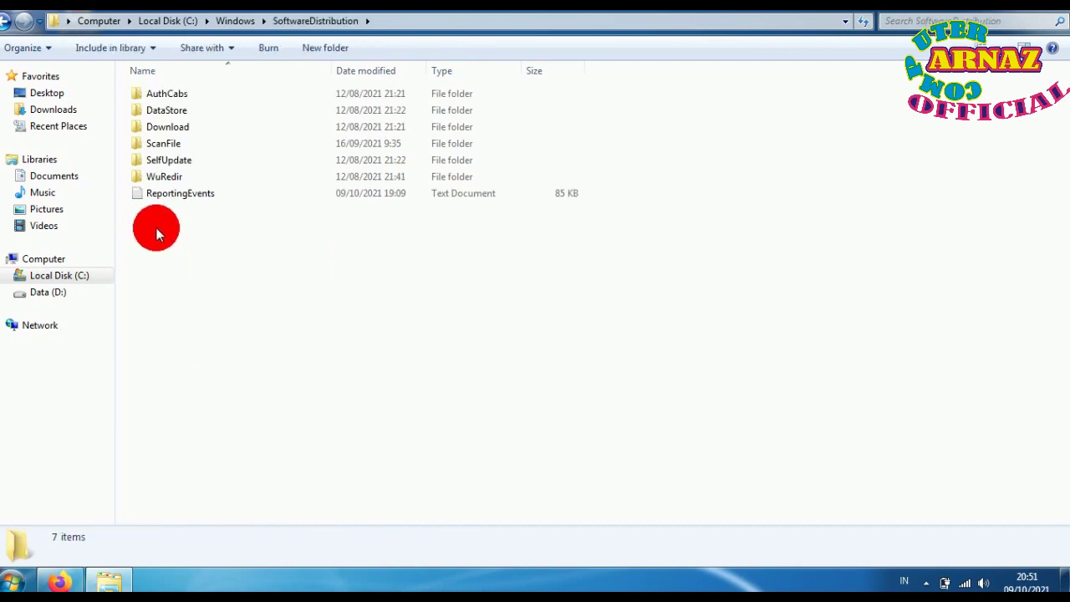
{"action": "left_click", "coordinate": [178, 130]}
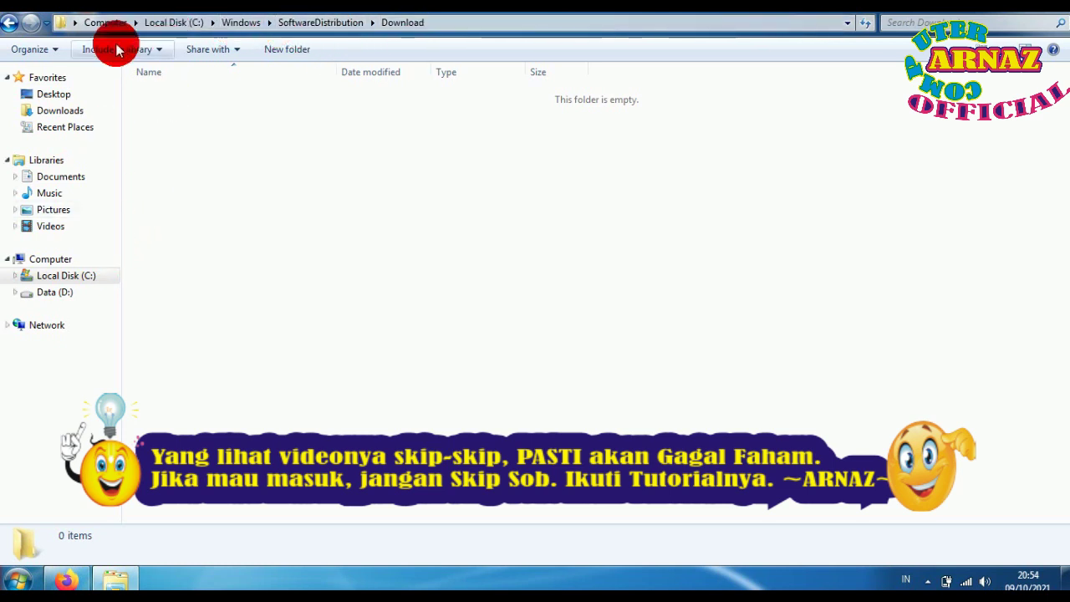
Return to the root of Local Disk (C:) and retrace the path Windows > SoftwareDistribution > Download
{"action": "left_click", "coordinate": [150, 22]}
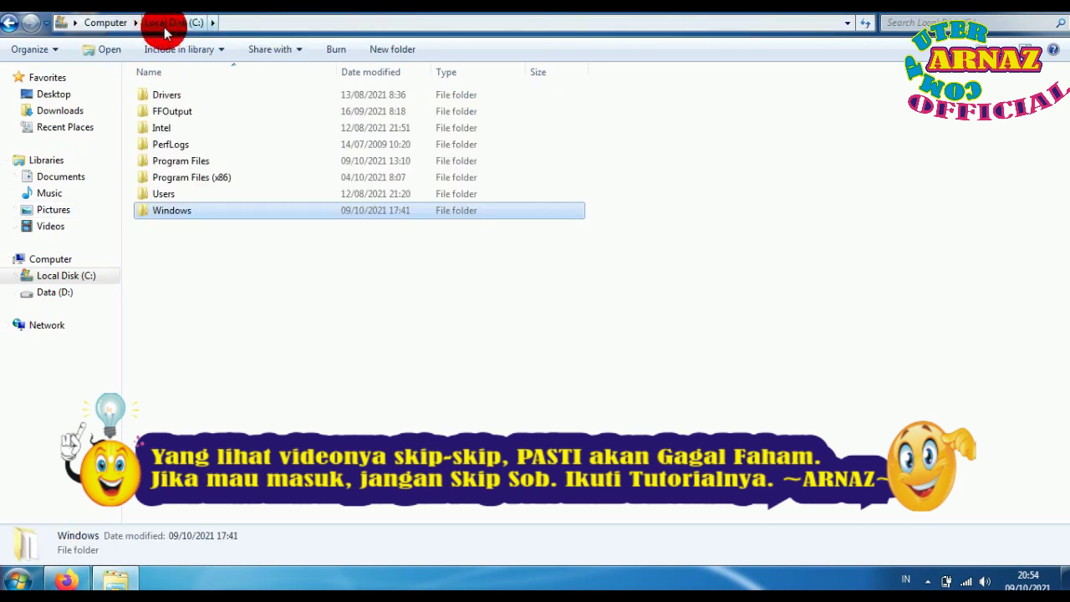
{"action": "double_click", "coordinate": [189, 214]}
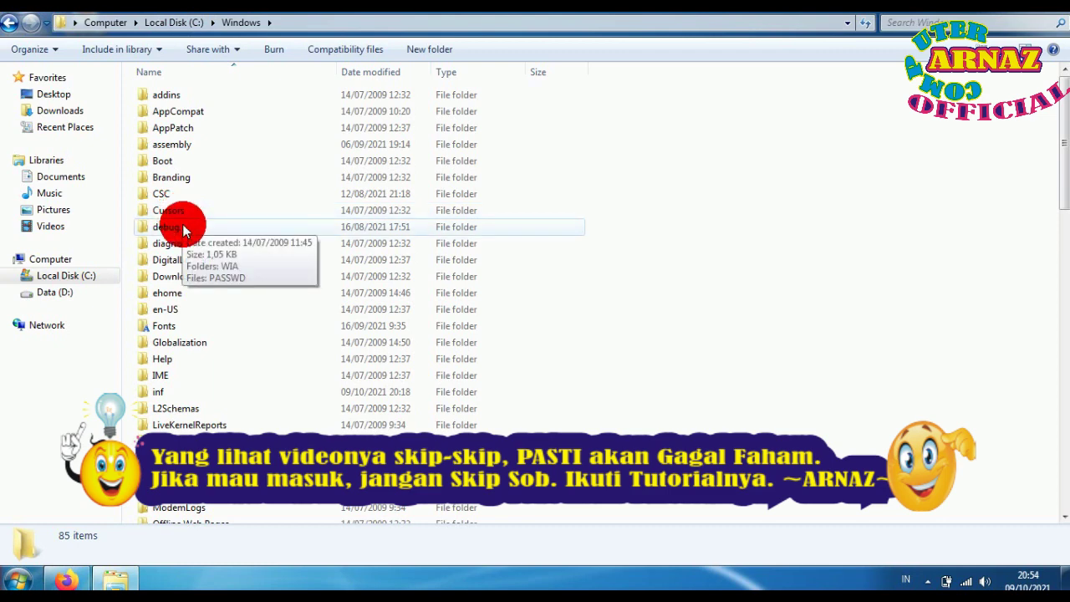
{"action": "scroll", "coordinate": [185, 229], "scroll_direction": "down", "scroll_amount": 6}
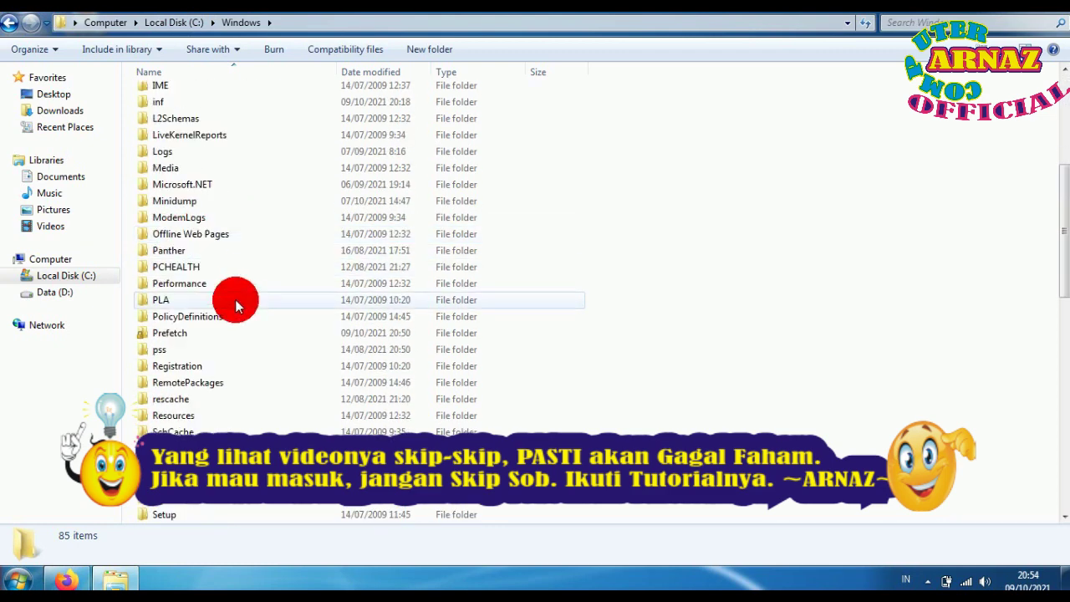
{"action": "scroll", "coordinate": [238, 299], "scroll_direction": "down", "scroll_amount": 4}
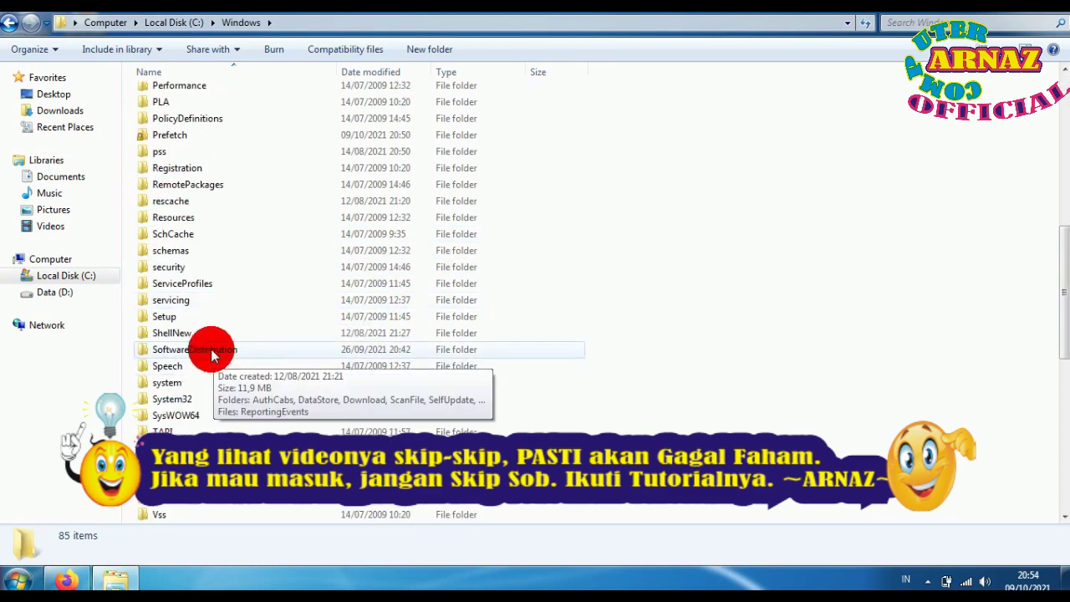
{"action": "left_click", "coordinate": [212, 354]}
{"action": "double_click", "coordinate": [211, 354]}
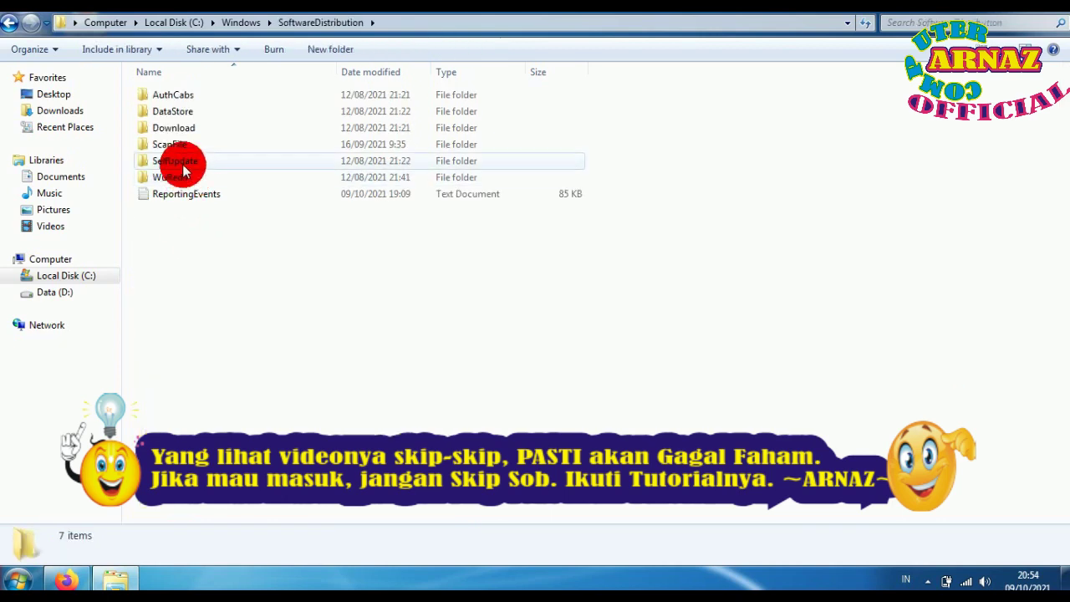
{"action": "left_click", "coordinate": [182, 134]}
{"action": "double_click", "coordinate": [182, 134]}
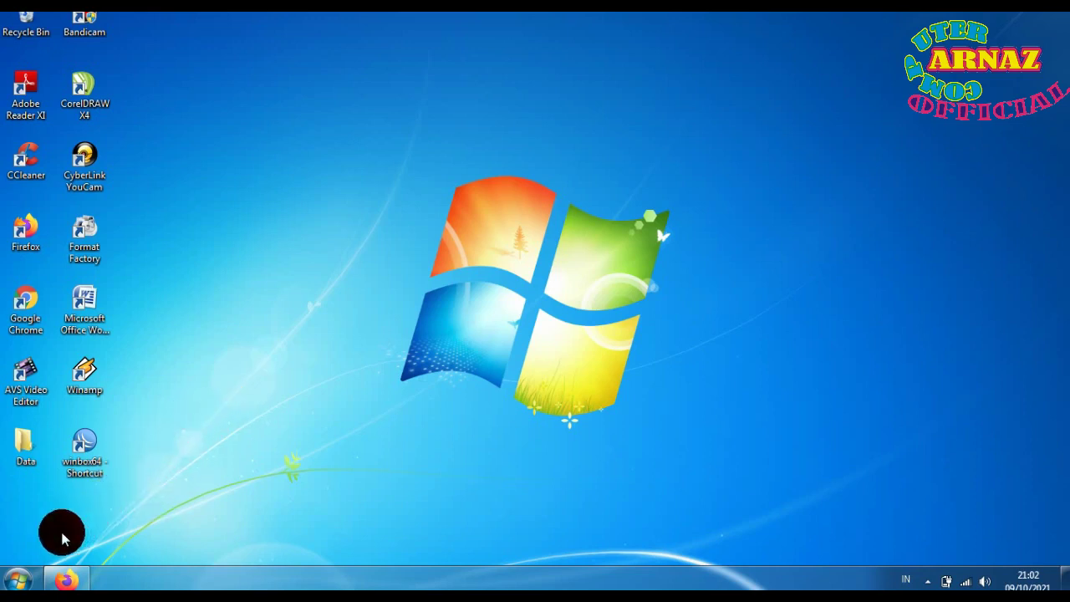
Open the properties of Local Disk (C:) from Computer and move the dialog clear of the folder list
{"action": "left_click", "coordinate": [18, 577]}
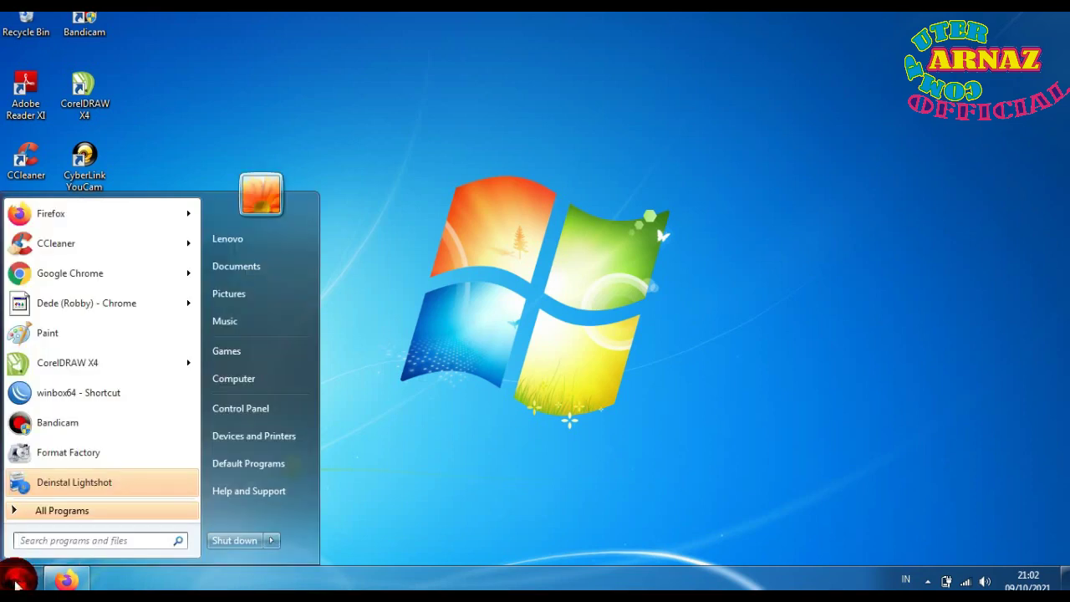
{"action": "left_click", "coordinate": [252, 374]}
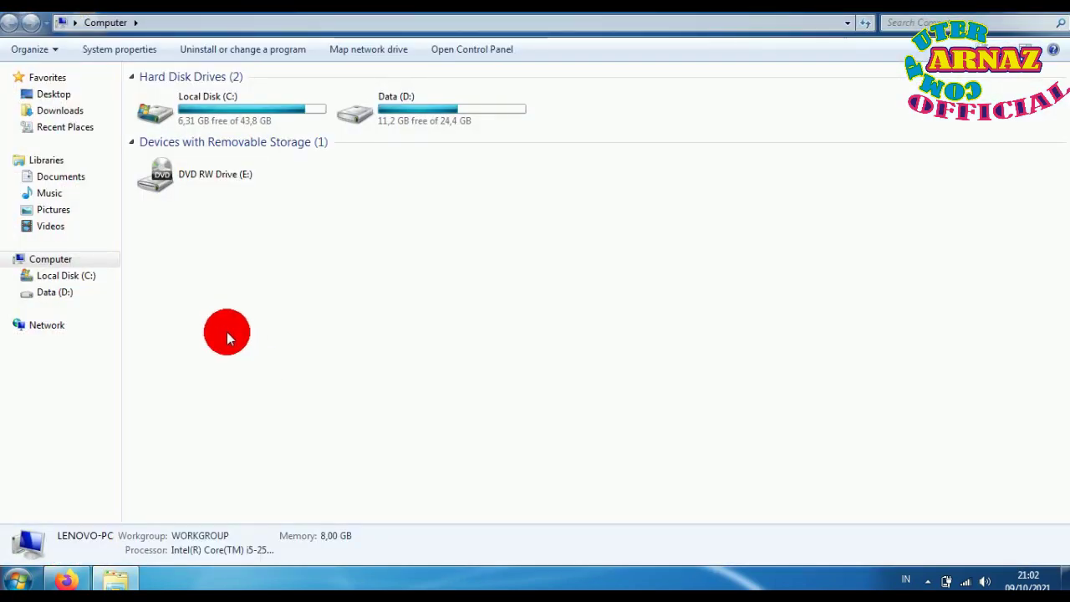
{"action": "left_click", "coordinate": [75, 282]}
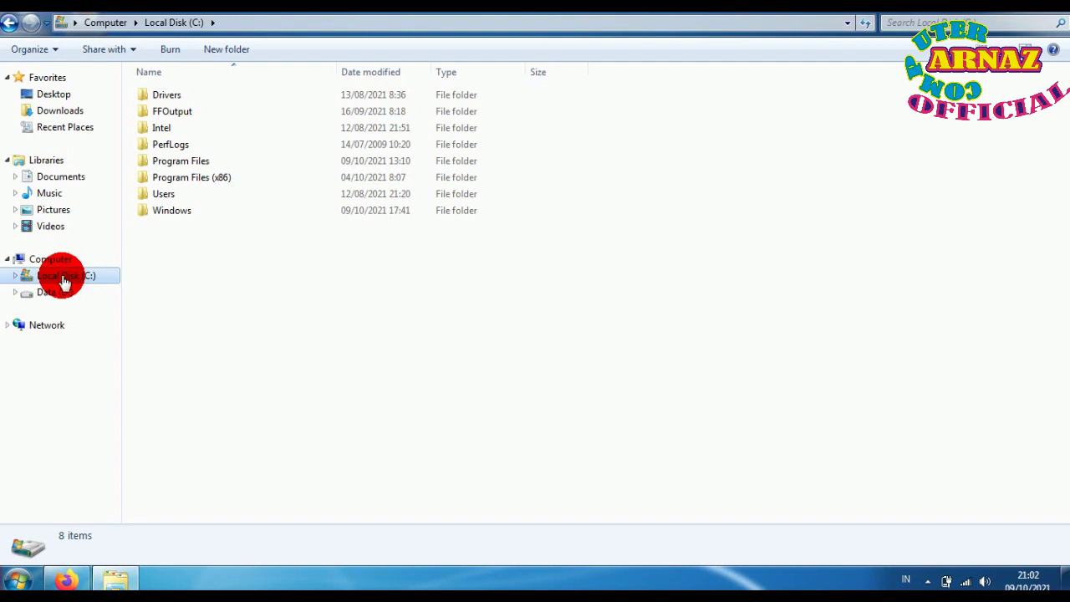
{"action": "right_click", "coordinate": [64, 283]}
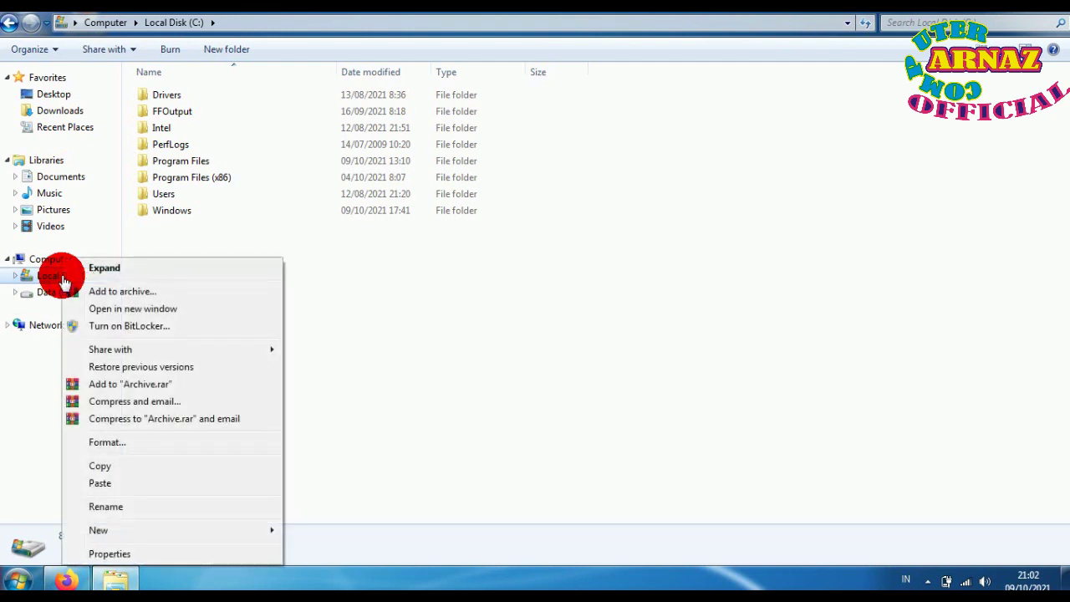
{"action": "left_click", "coordinate": [128, 559]}
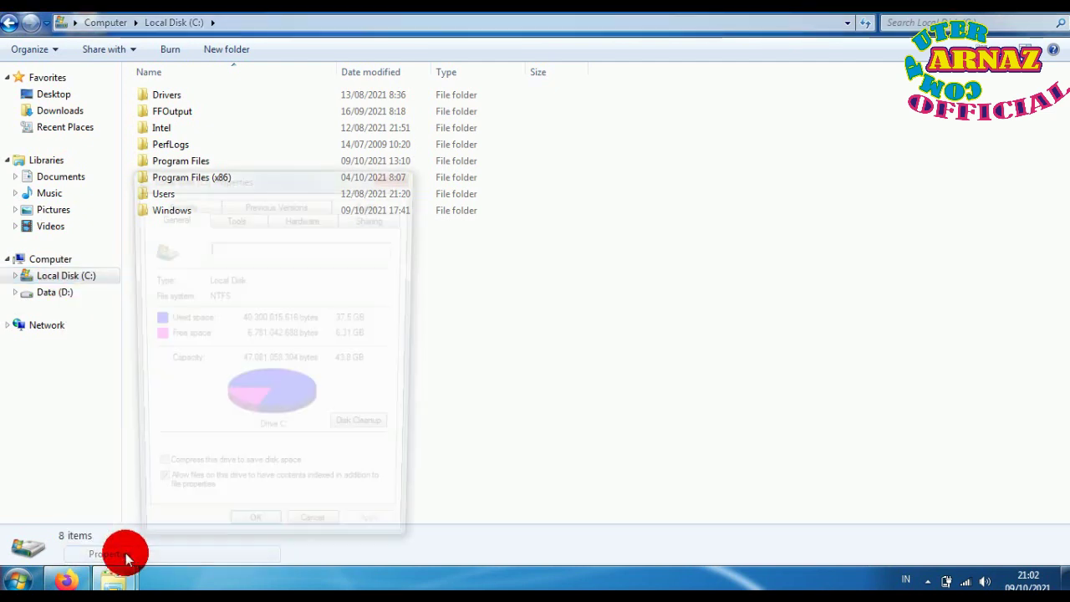
{"action": "left_click_drag", "start_coordinate": [225, 186], "coordinate": [485, 103]}
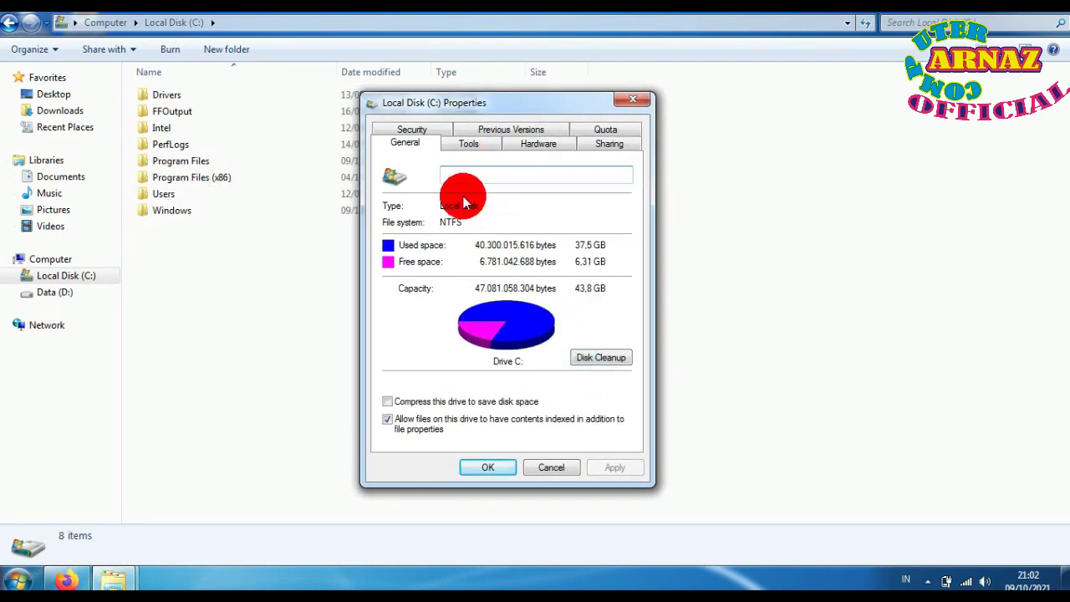
Start Disk Cleanup for drive C: and mark every category for deletion, including Recycle Bin, Temporary files and the Windows error report files
{"action": "left_click", "coordinate": [608, 359]}
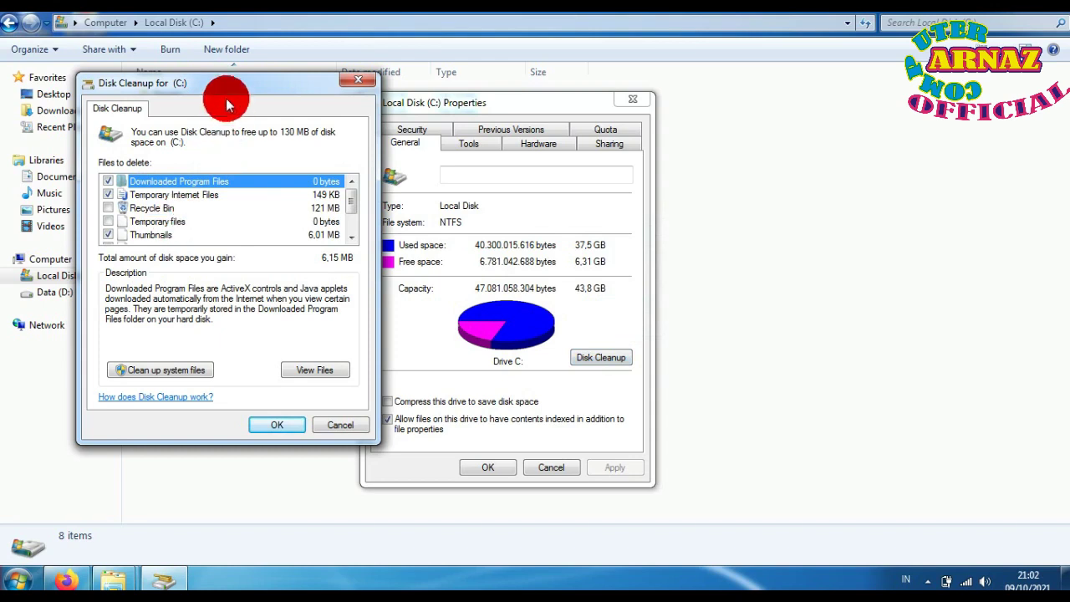
{"action": "left_click_drag", "start_coordinate": [224, 84], "coordinate": [431, 84]}
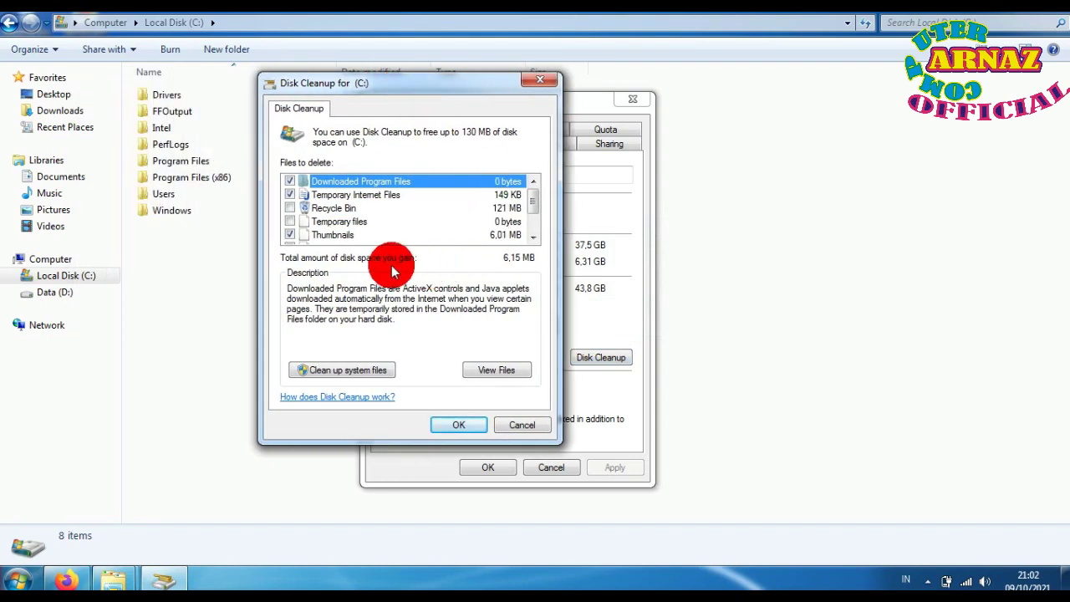
{"action": "left_click", "coordinate": [289, 208]}
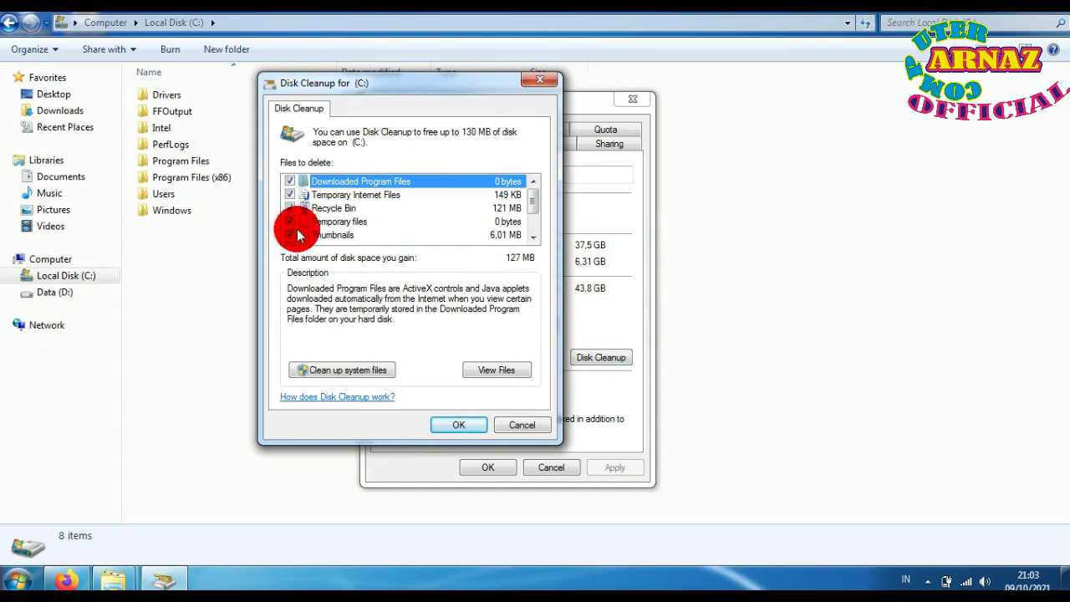
{"action": "scroll", "coordinate": [297, 236], "scroll_direction": "down", "scroll_amount": 1}
{"action": "left_click", "coordinate": [289, 235]}
{"action": "left_click", "coordinate": [290, 222]}
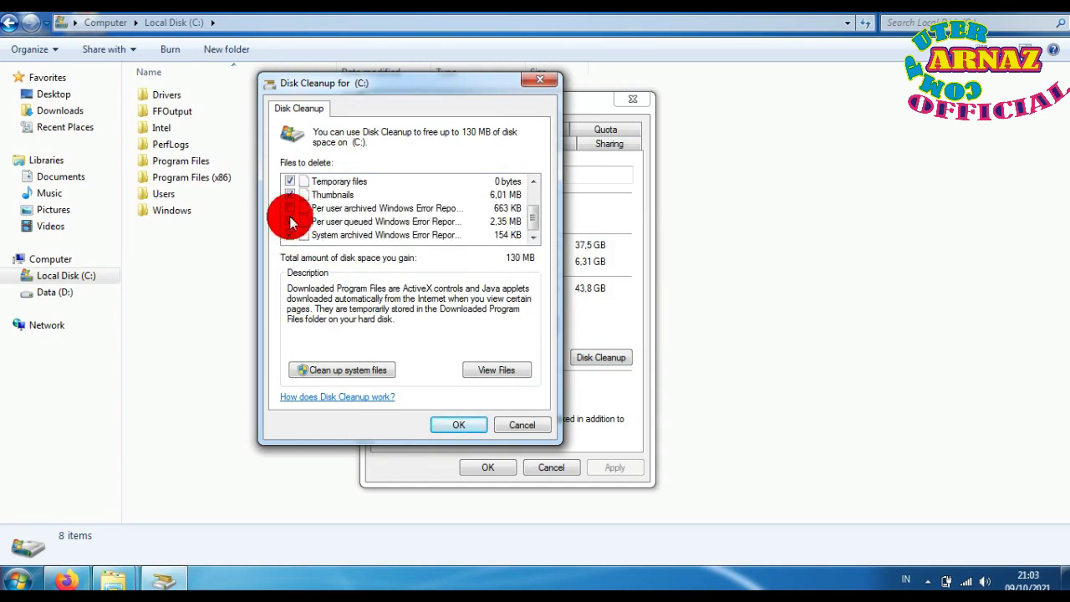
Review the full list of files to delete to check that every category is marked
{"action": "scroll", "coordinate": [297, 216], "scroll_direction": "up", "scroll_amount": 1}
{"action": "scroll", "coordinate": [308, 219], "scroll_direction": "down", "scroll_amount": 1}
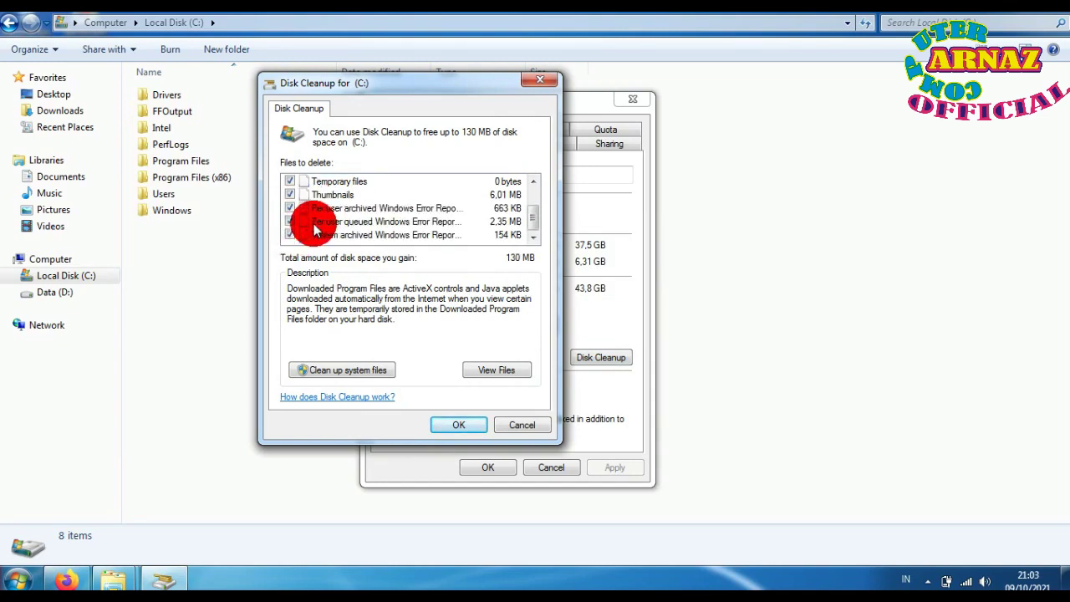
{"action": "scroll", "coordinate": [314, 225], "scroll_direction": "up", "scroll_amount": 1}
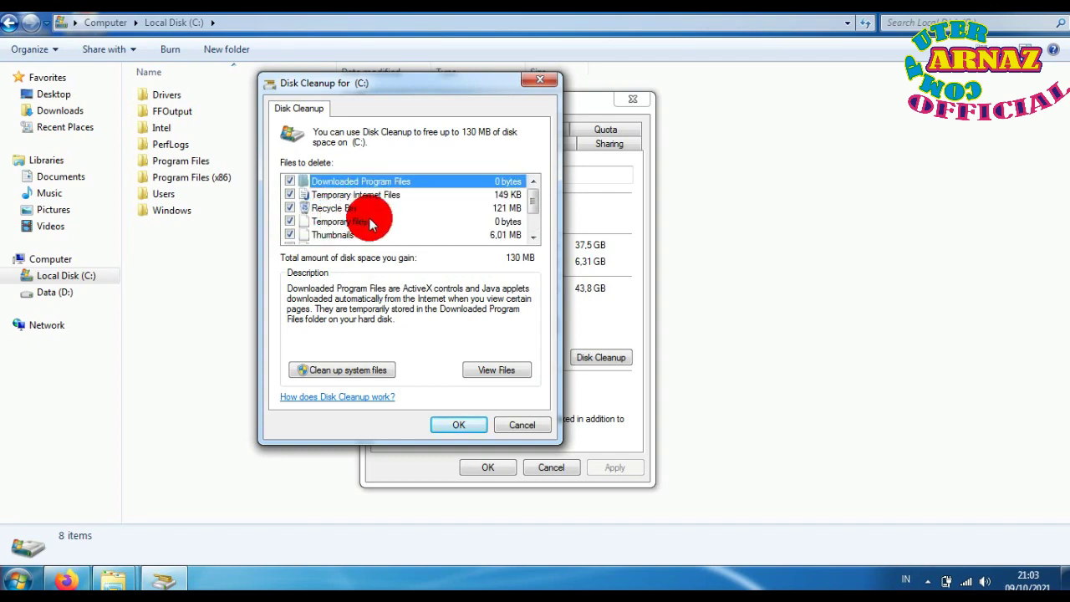
{"action": "scroll", "coordinate": [370, 224], "scroll_direction": "down", "scroll_amount": 1}
{"action": "scroll", "coordinate": [370, 224], "scroll_direction": "up", "scroll_amount": 1}
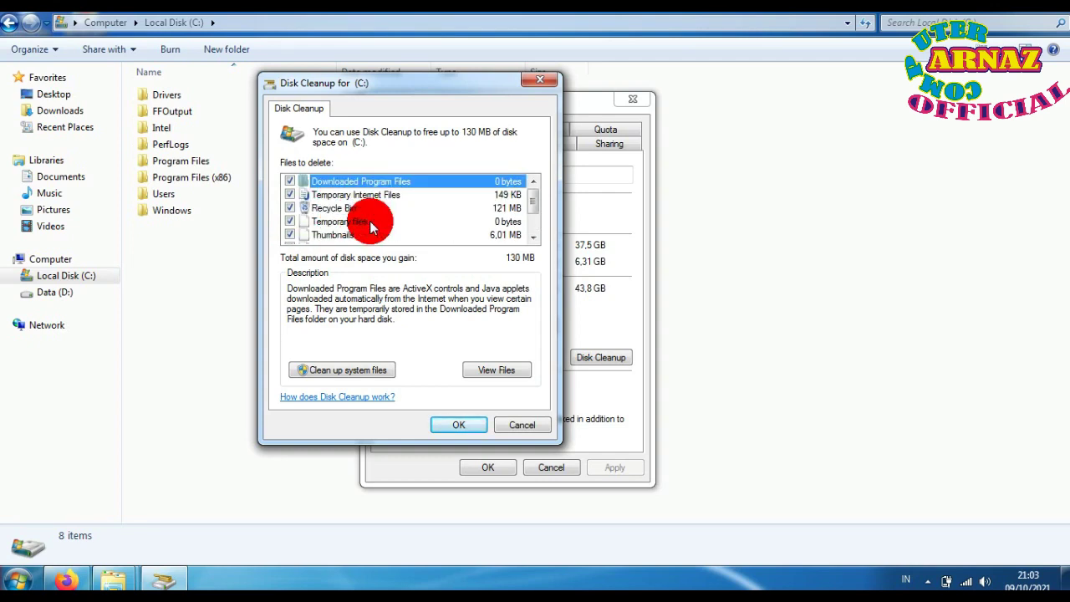
{"action": "scroll", "coordinate": [318, 224], "scroll_direction": "down", "scroll_amount": 1}
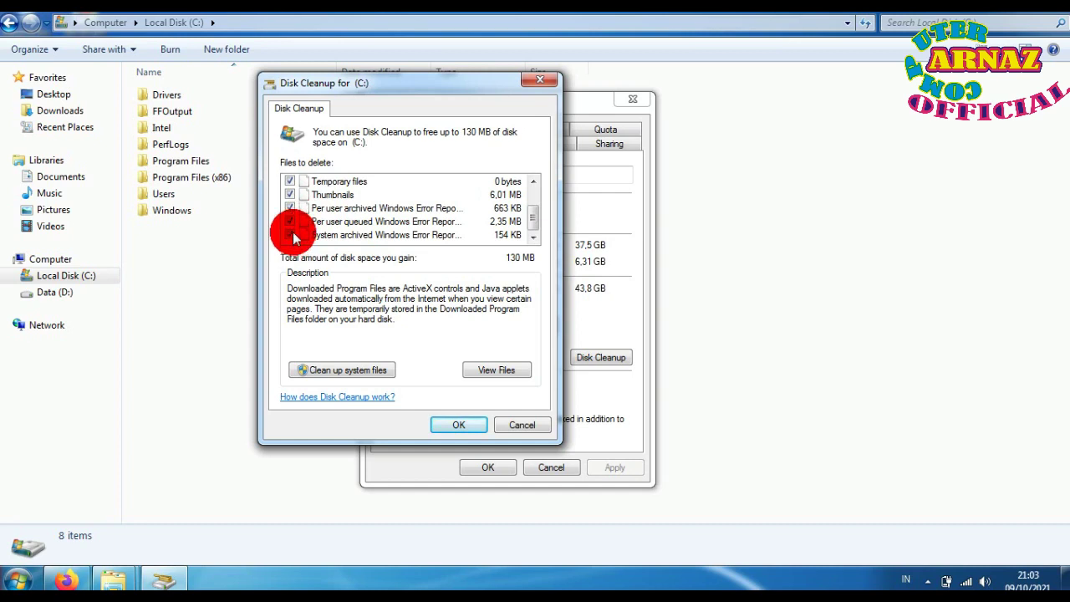
{"action": "scroll", "coordinate": [292, 209], "scroll_direction": "up", "scroll_amount": 1}
{"action": "scroll", "coordinate": [292, 232], "scroll_direction": "down", "scroll_amount": 1}
{"action": "scroll", "coordinate": [370, 220], "scroll_direction": "up", "scroll_amount": 1}
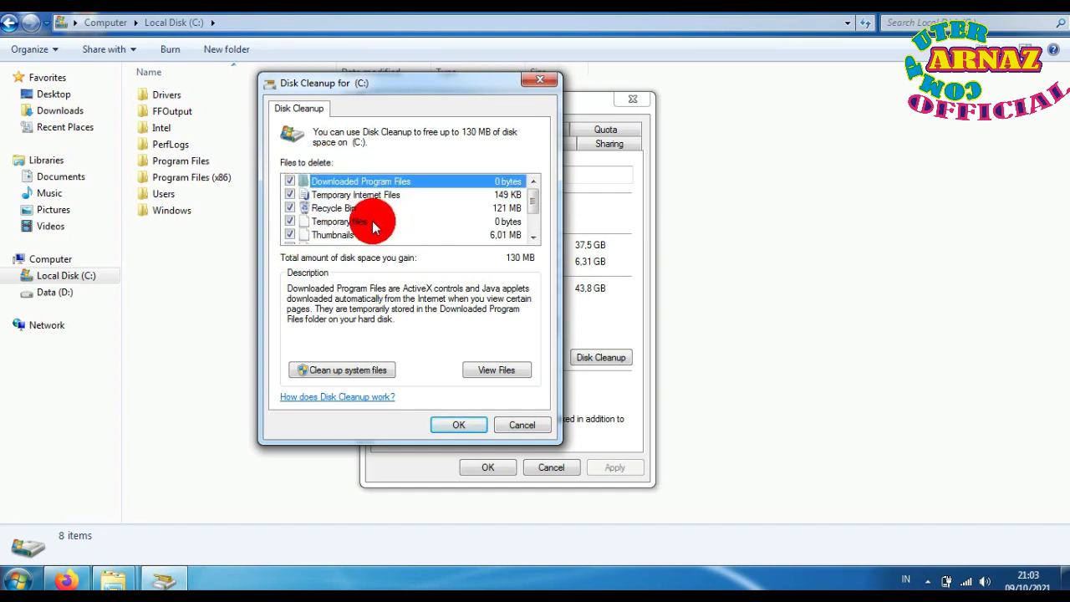
Run the cleanup with permanent deletion of the marked files and close the drive's properties
{"action": "left_click", "coordinate": [457, 426]}
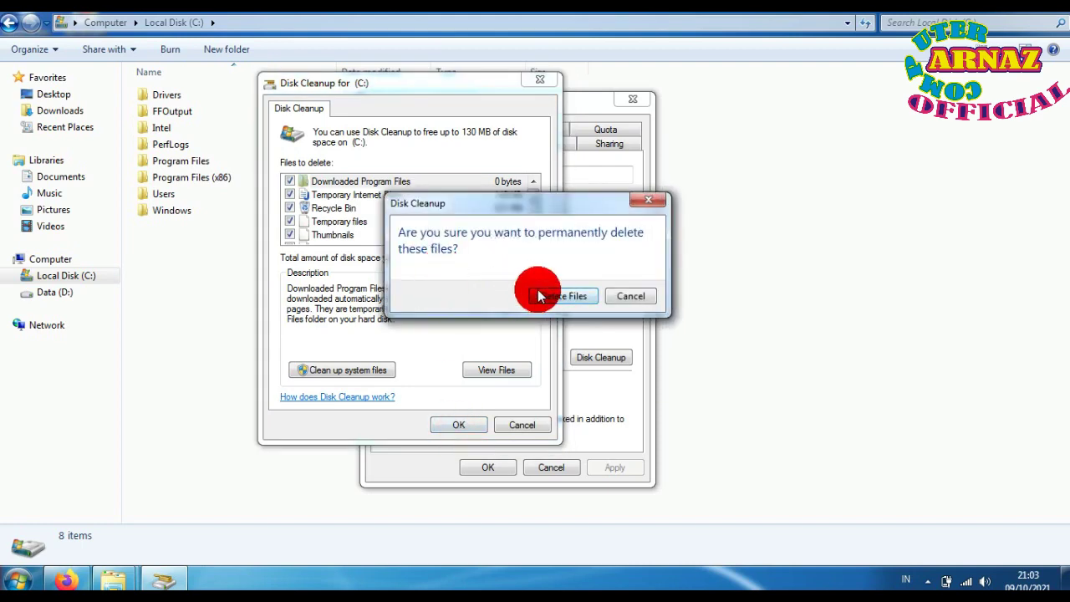
{"action": "left_click", "coordinate": [566, 298]}
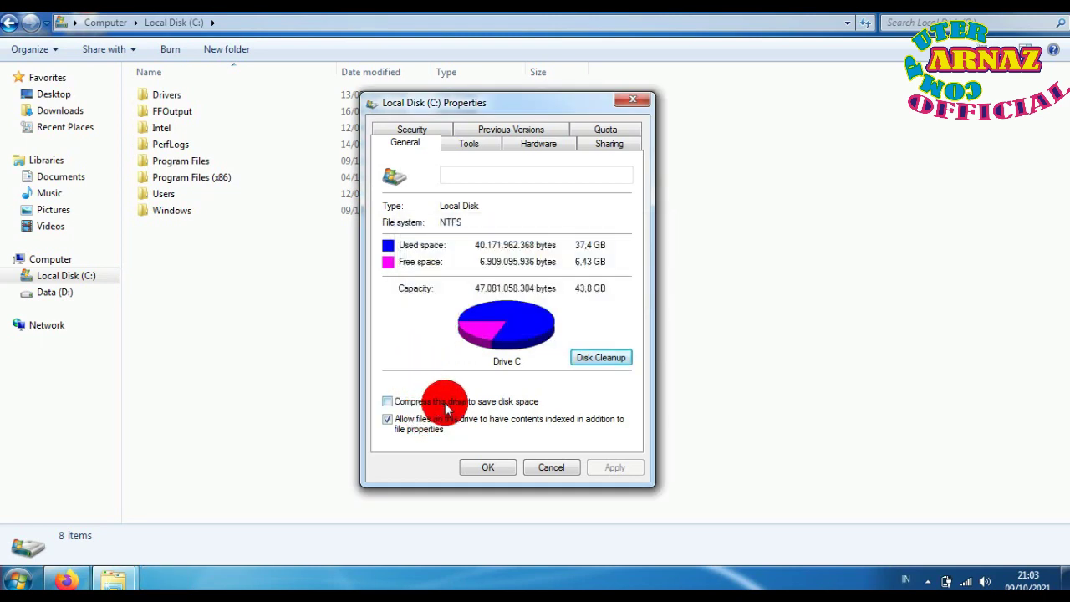
{"action": "left_click", "coordinate": [487, 470]}
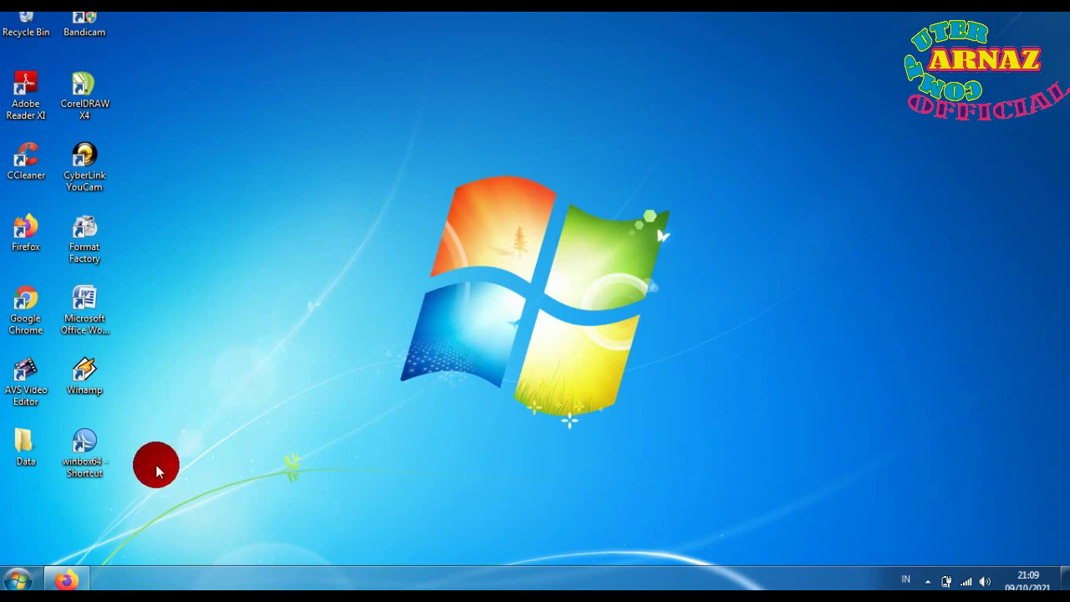
Launch the Registry Editor by running the command regedit
{"action": "left_click", "coordinate": [15, 581]}
{"action": "left_click", "coordinate": [15, 580]}
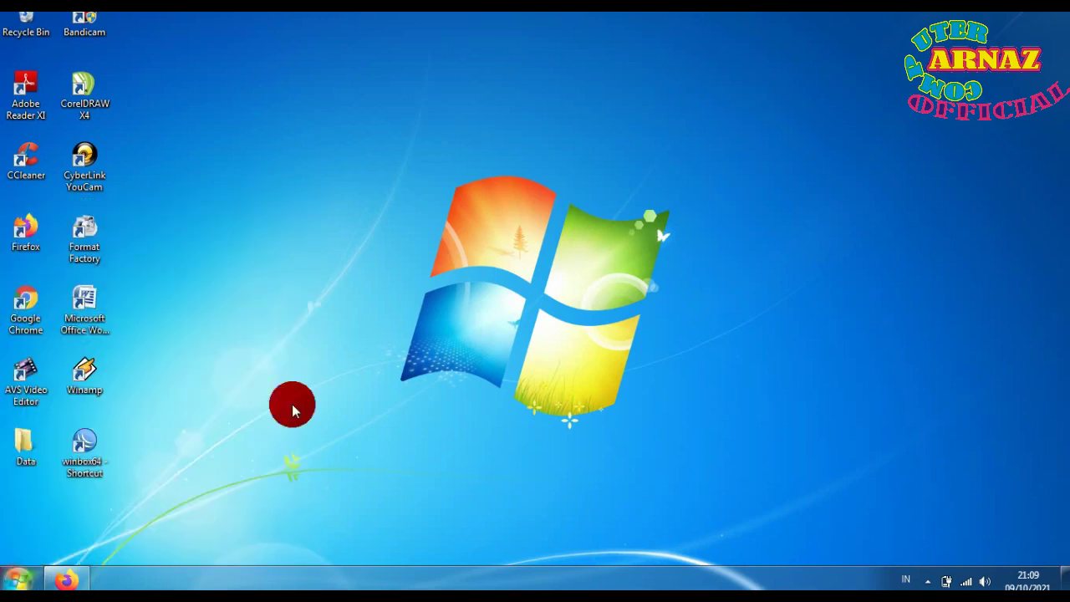
{"action": "key", "text": "super+r"}
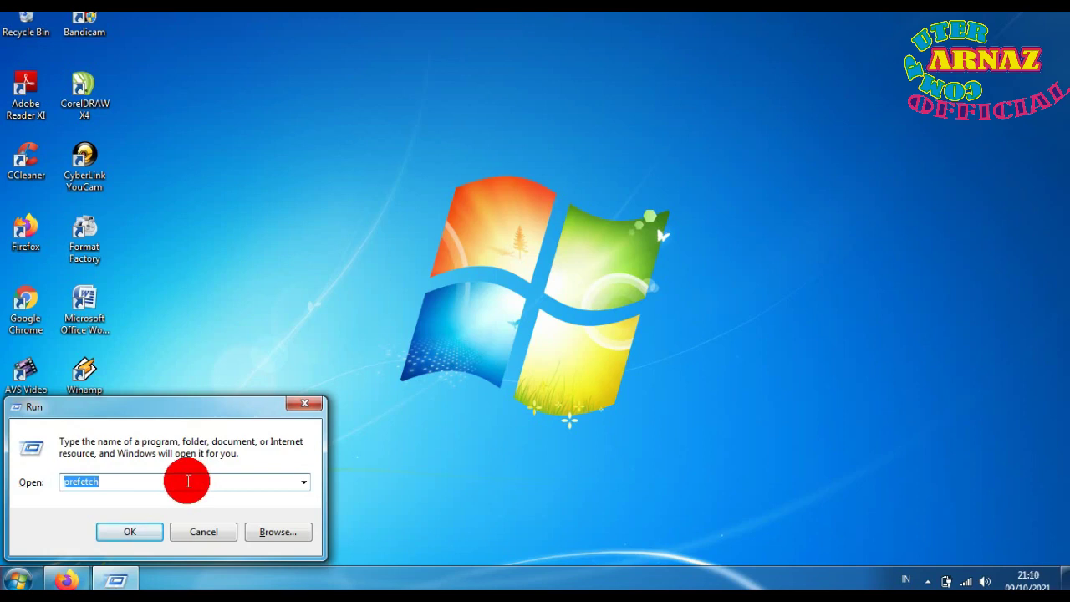
{"action": "type", "text": "reg"}
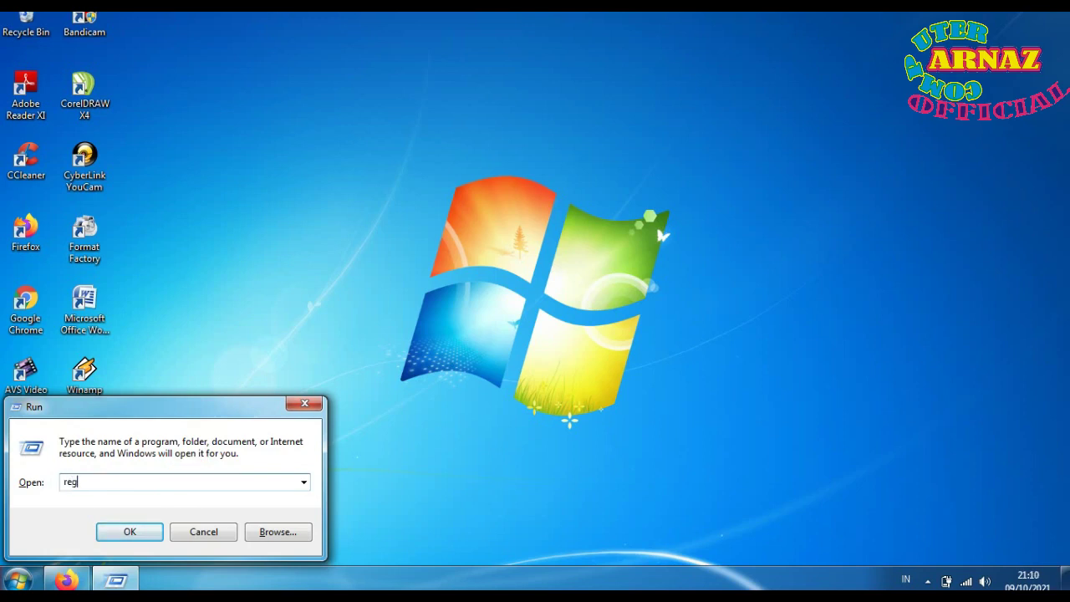
{"action": "type", "text": "edit"}
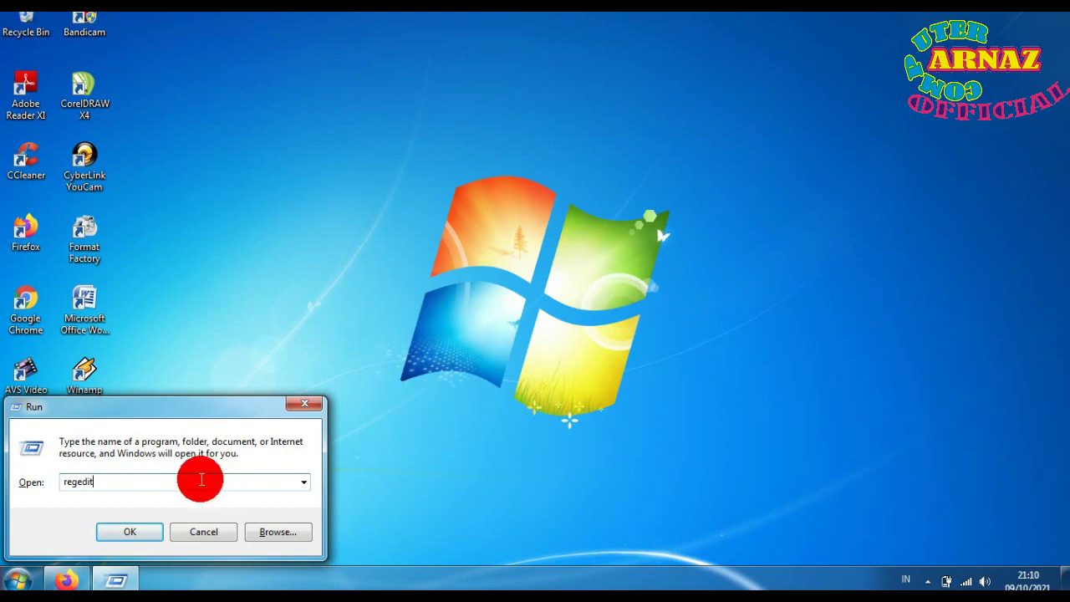
{"action": "left_click", "coordinate": [134, 531]}
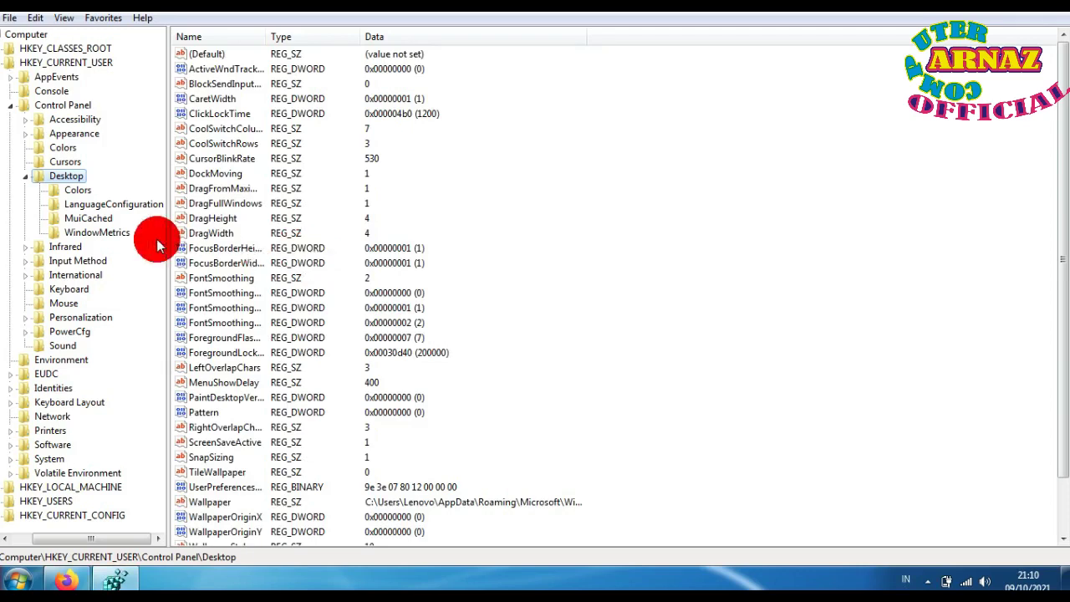
Collapse the HKEY_CURRENT_USER branch and expand it again to its Control Panel subkeys, with the Desktop key folded
{"action": "left_click", "coordinate": [12, 106]}
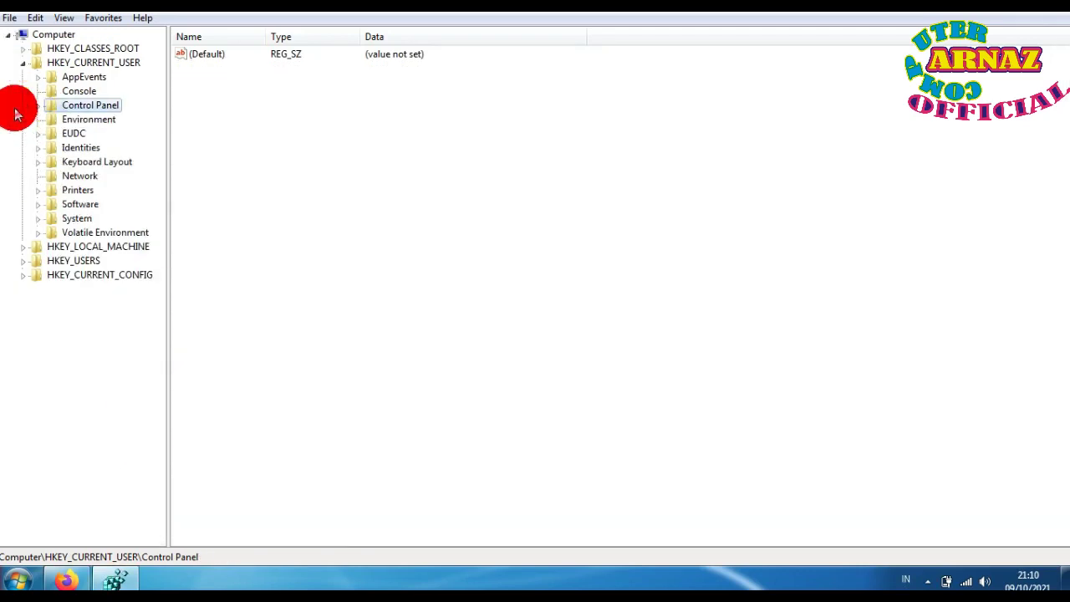
{"action": "left_click", "coordinate": [22, 64]}
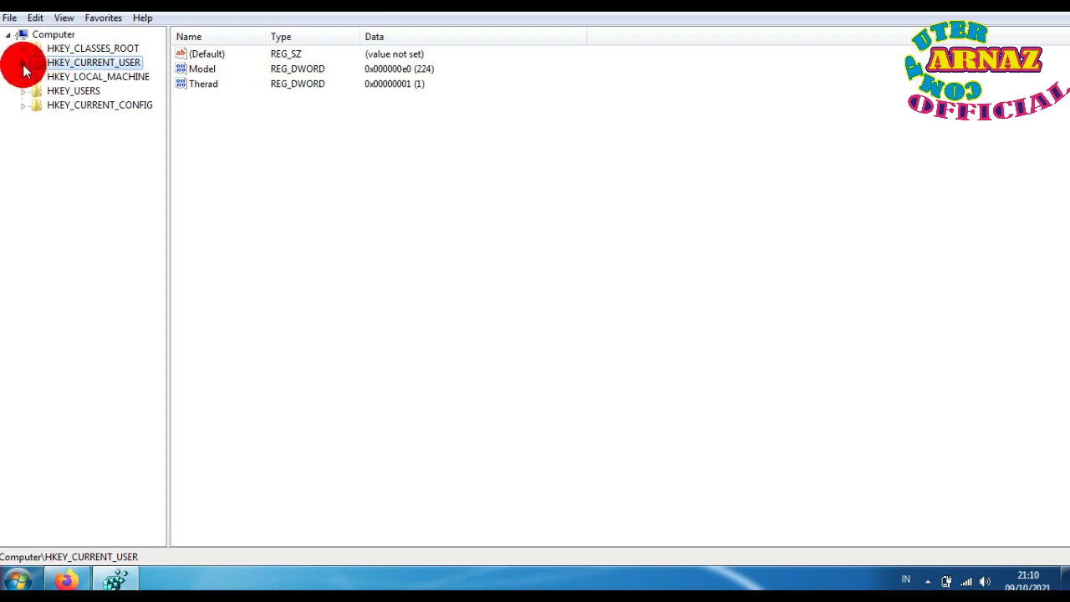
{"action": "left_click", "coordinate": [24, 63]}
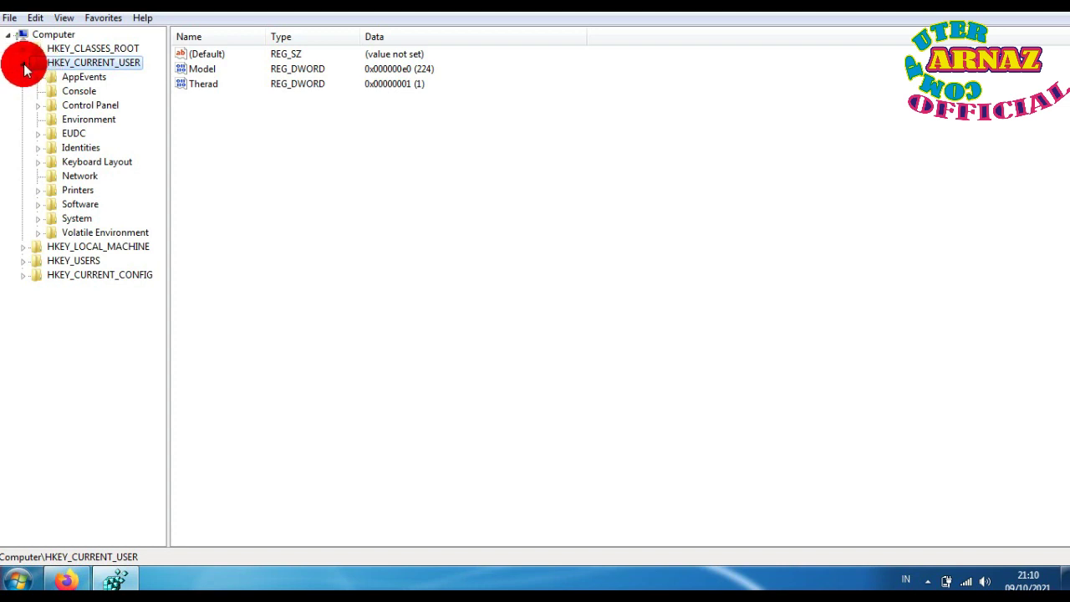
{"action": "left_click", "coordinate": [38, 105]}
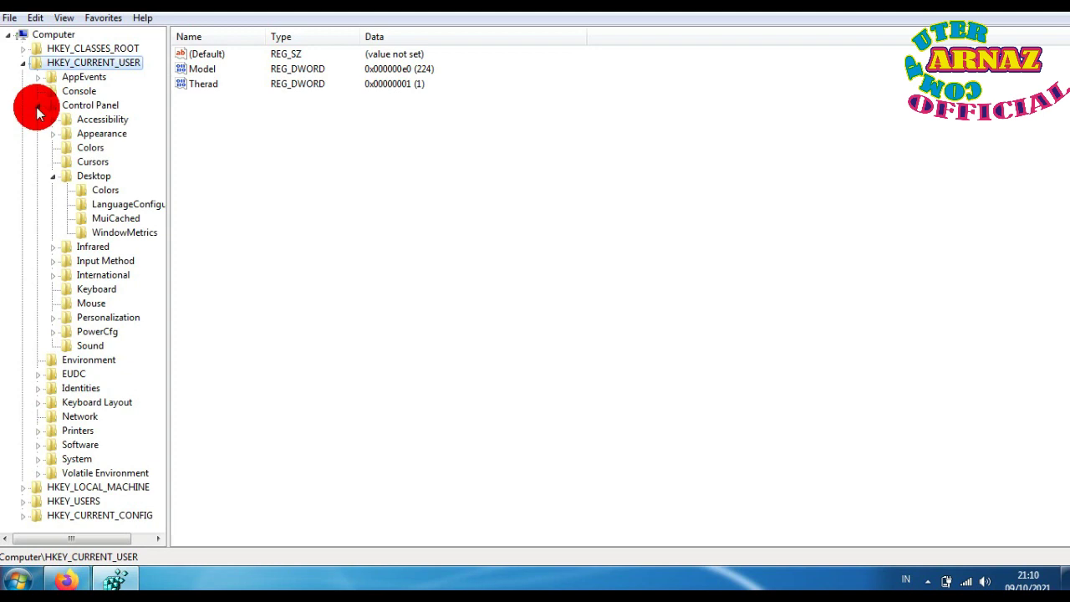
{"action": "left_click", "coordinate": [52, 176]}
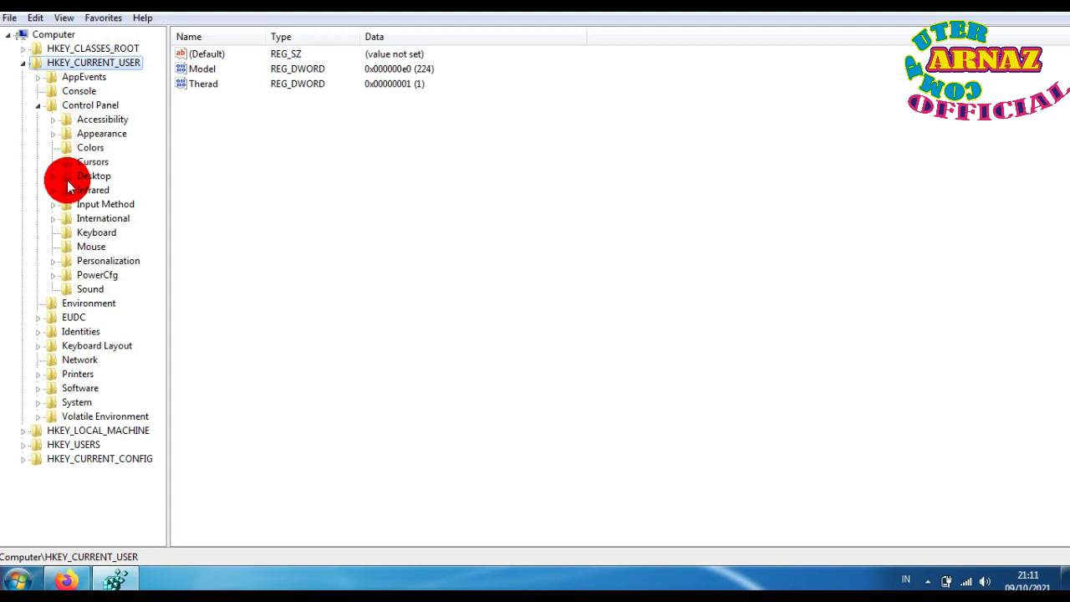
Show the values of the Desktop key under HKEY_CURRENT_USER\Control Panel and maximize the Registry Editor window
{"action": "left_click", "coordinate": [331, 240]}
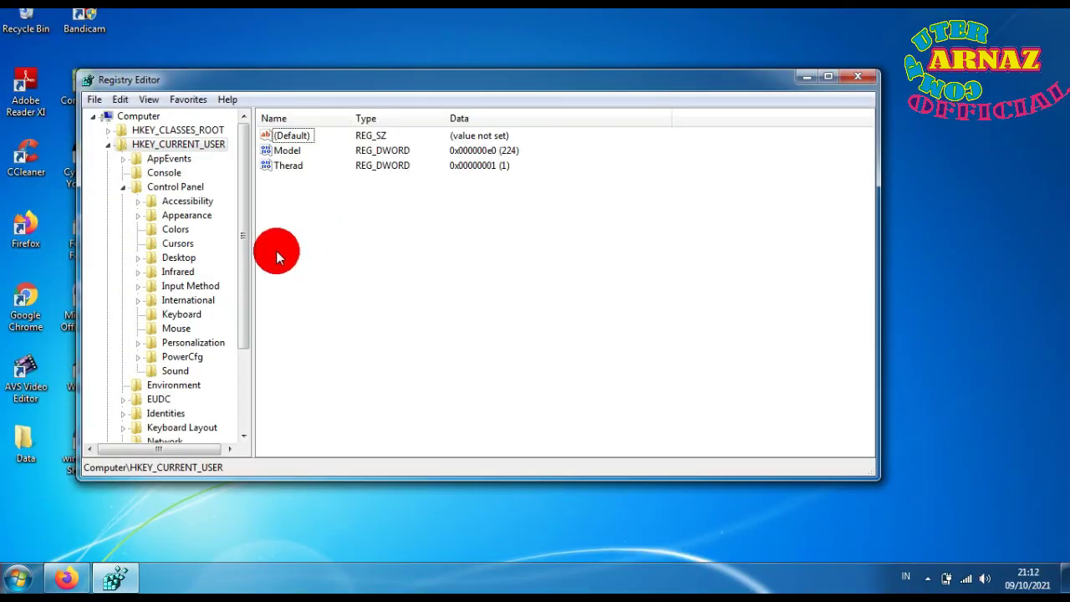
{"action": "left_click", "coordinate": [151, 189]}
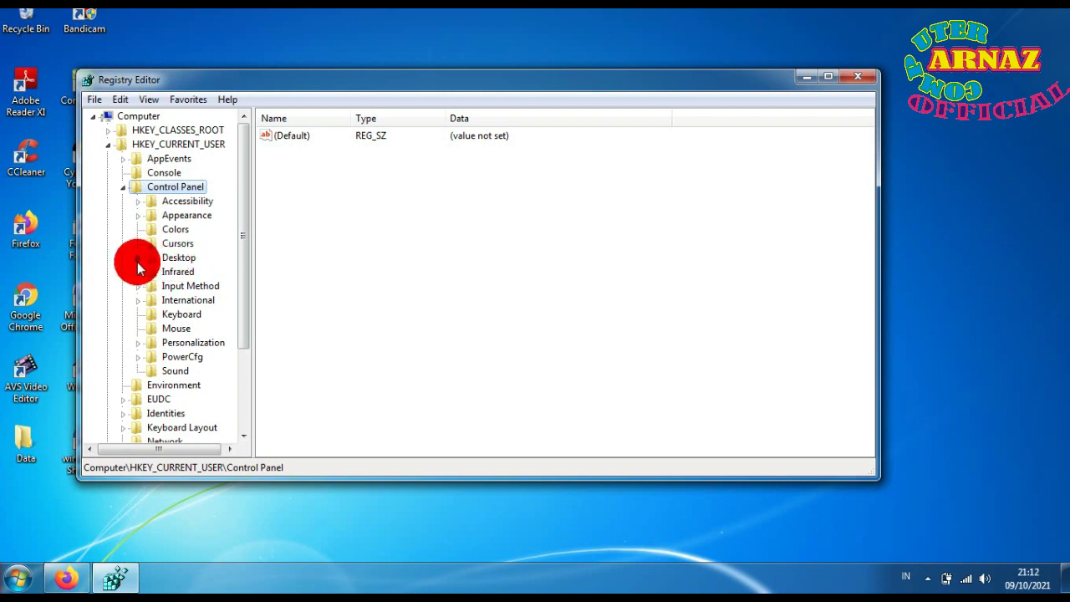
{"action": "left_click", "coordinate": [181, 259]}
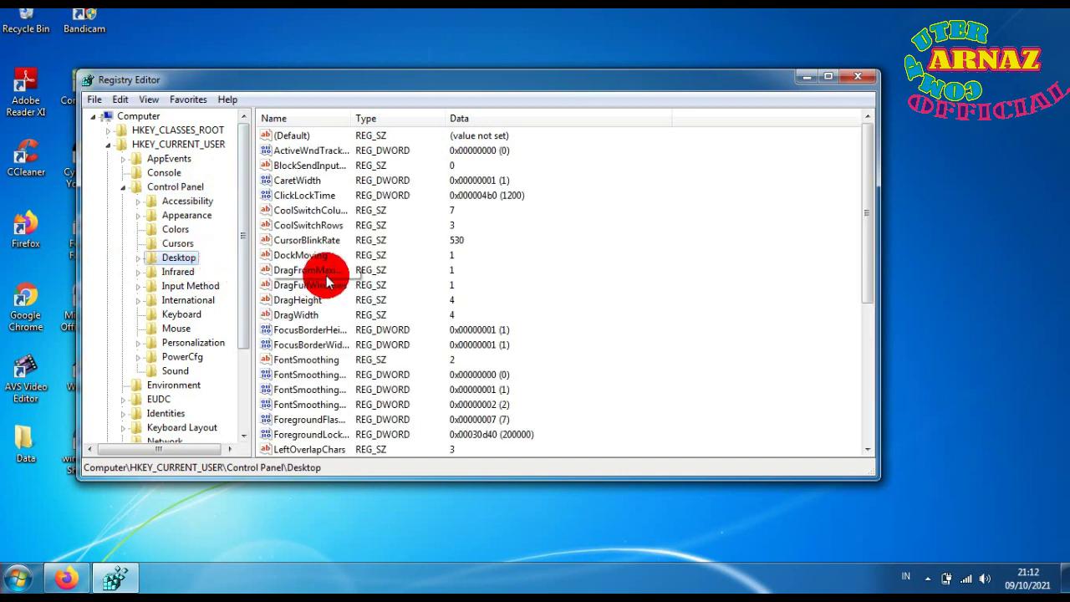
{"action": "scroll", "coordinate": [310, 277], "scroll_direction": "down", "scroll_amount": 1}
{"action": "scroll", "coordinate": [401, 301], "scroll_direction": "down", "scroll_amount": 1}
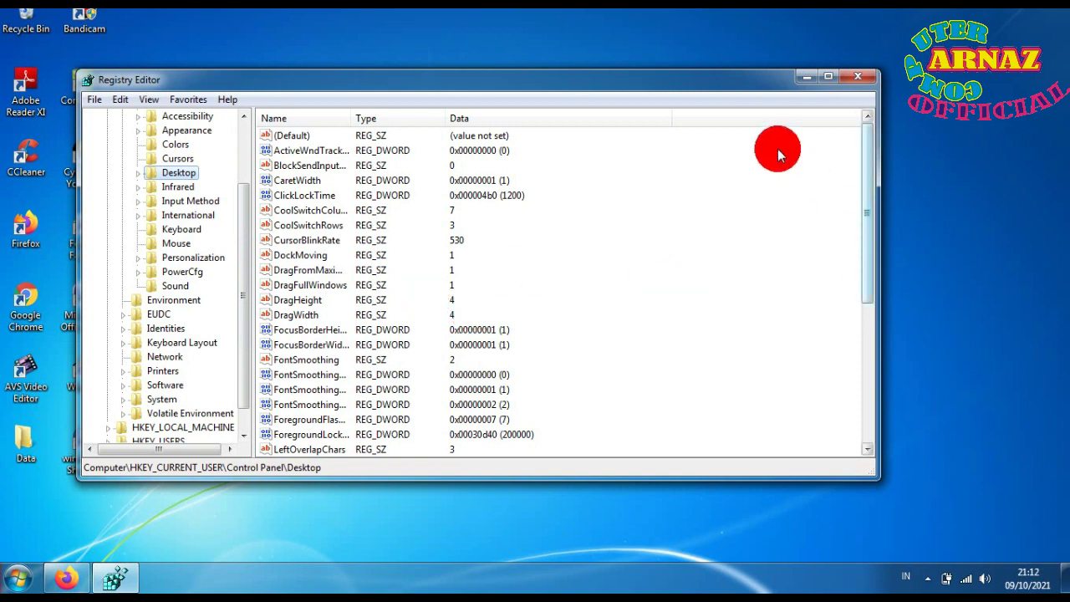
{"action": "left_click", "coordinate": [827, 79]}
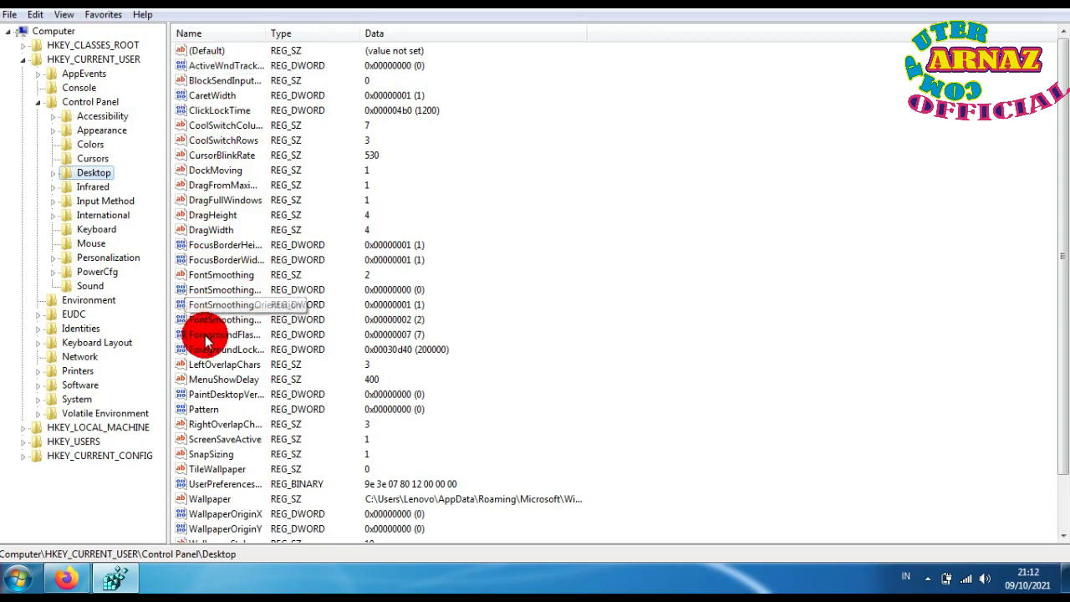
Set the value data of MenuShowDelay in the Desktop key to 00
{"action": "left_click", "coordinate": [231, 382]}
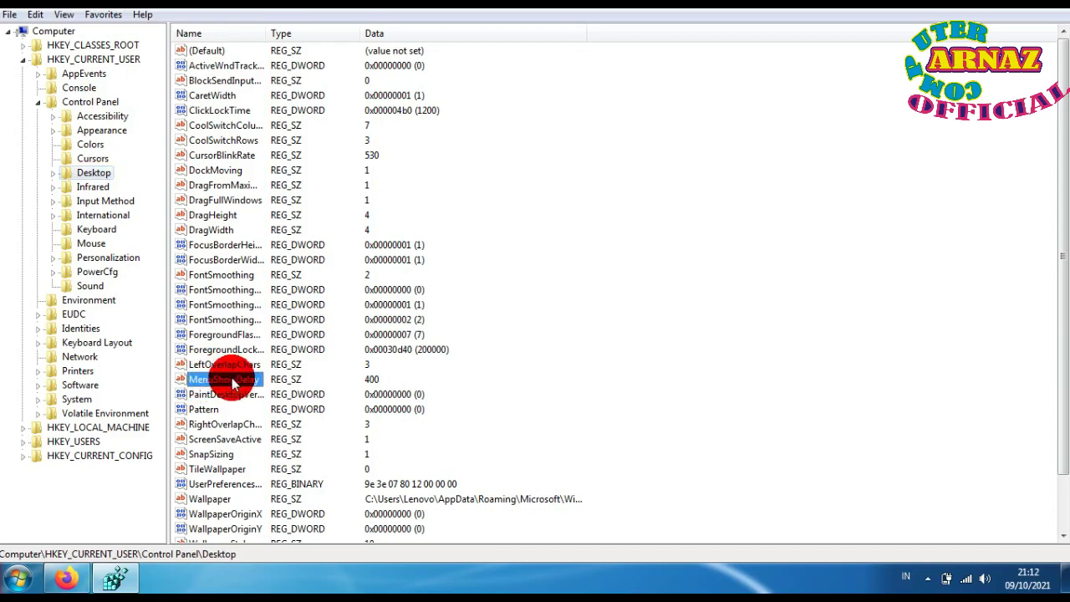
{"action": "double_click", "coordinate": [227, 380]}
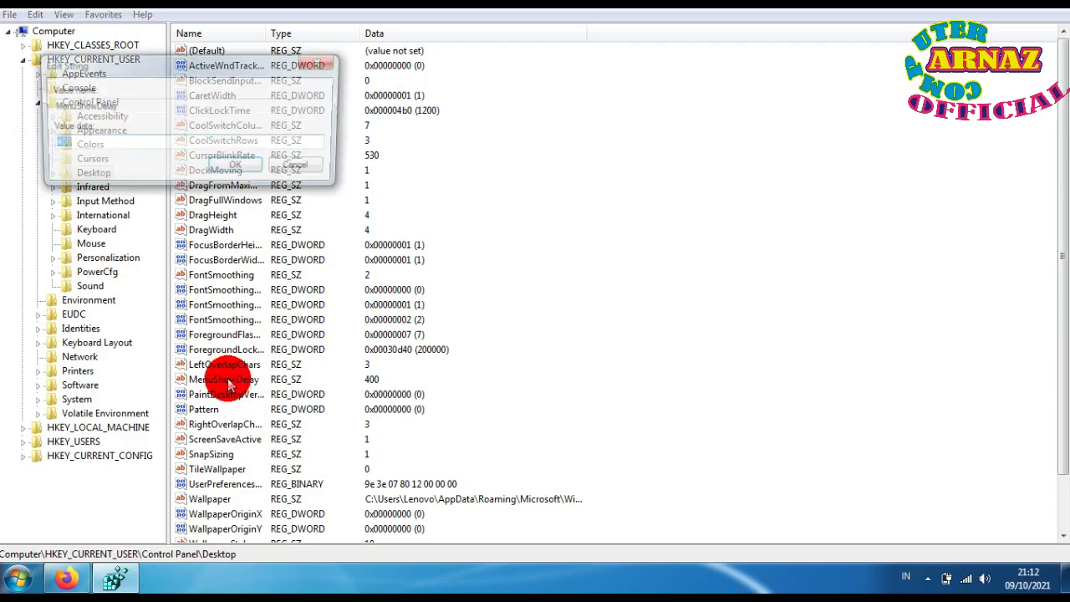
{"action": "left_click", "coordinate": [88, 140]}
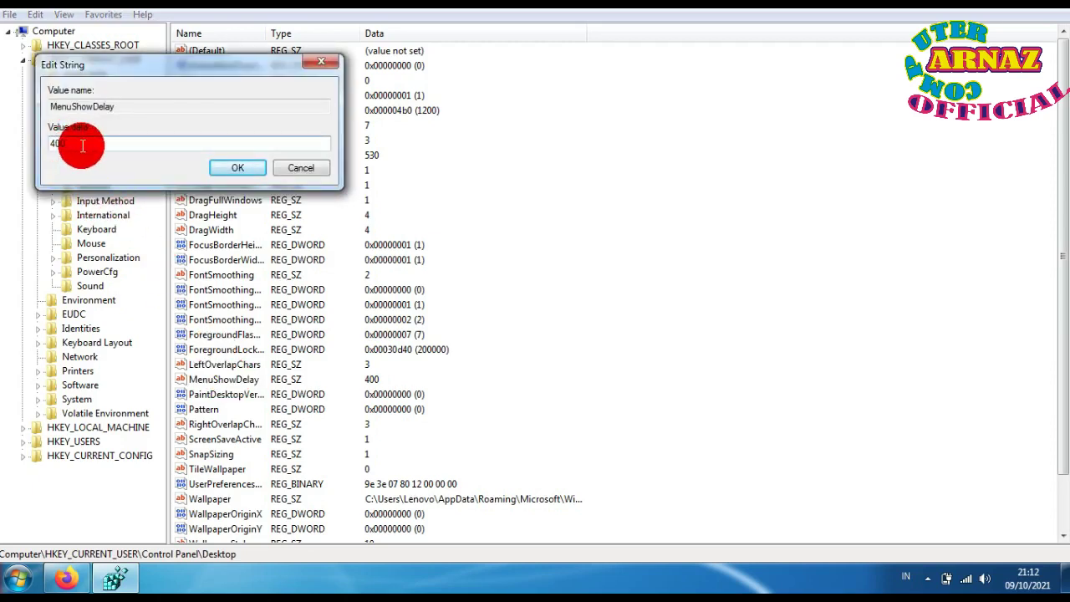
{"action": "left_click_drag", "start_coordinate": [91, 143], "coordinate": [52, 143]}
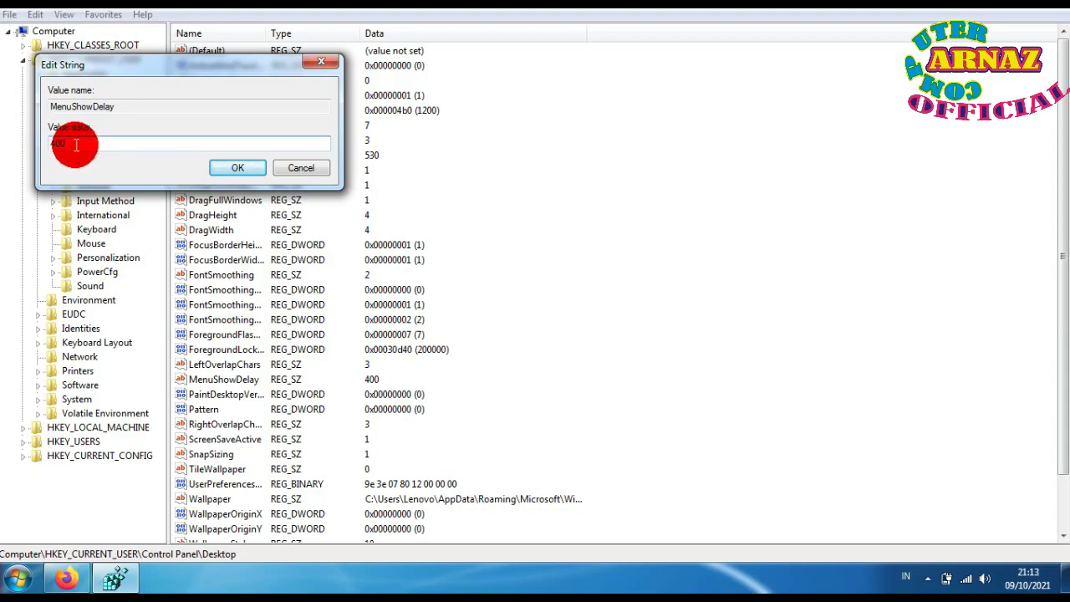
{"action": "left_click", "coordinate": [75, 144]}
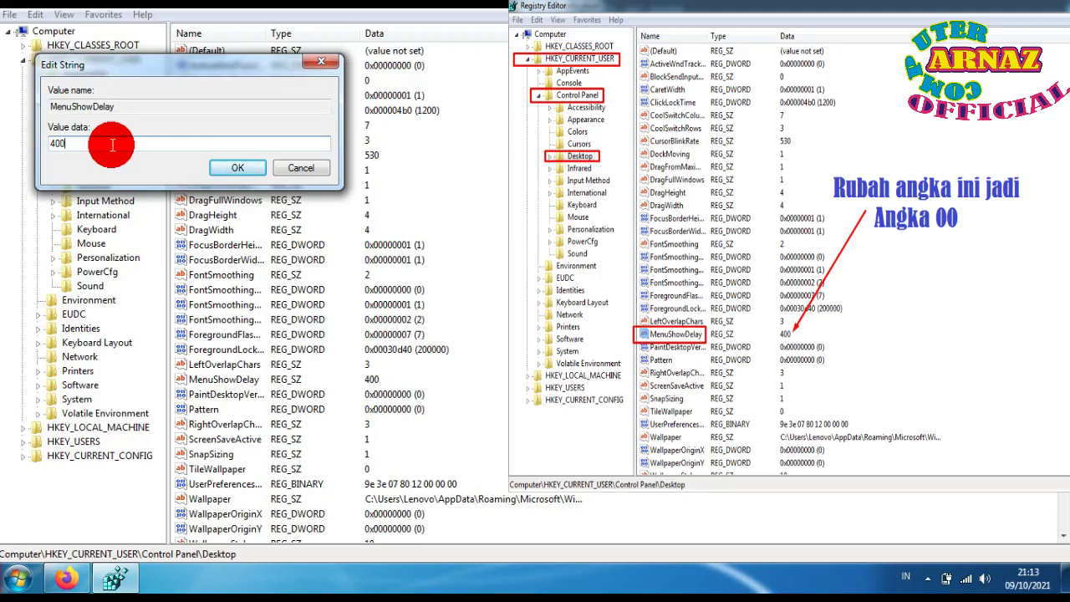
{"action": "key", "text": "Return"}
{"action": "key", "text": "Return"}
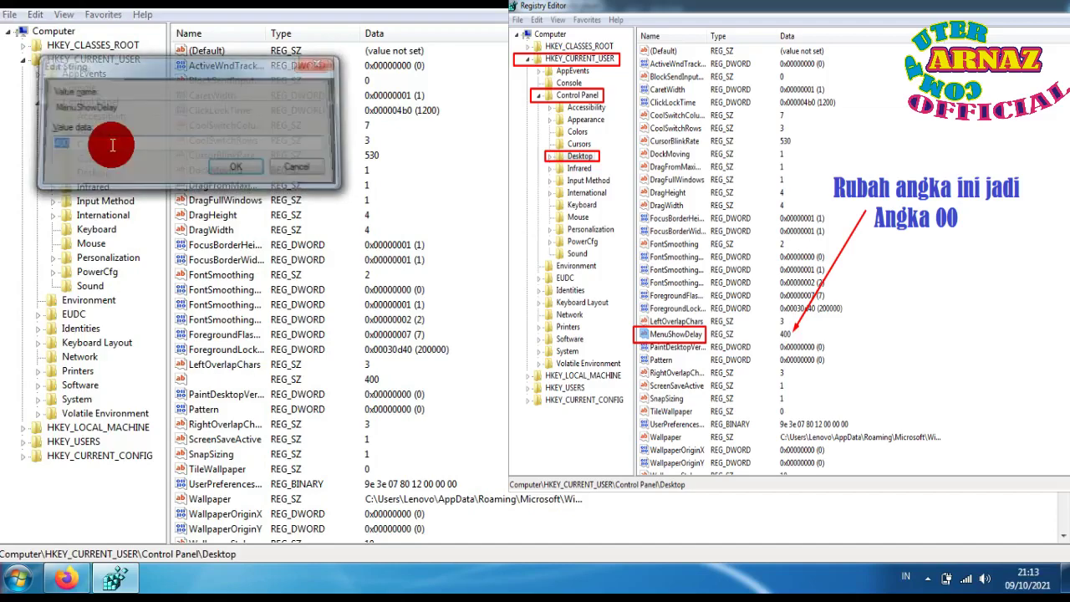
{"action": "key", "text": "Return"}
{"action": "key", "text": "Return"}
{"action": "key", "text": "Return"}
{"action": "key", "text": "Return"}
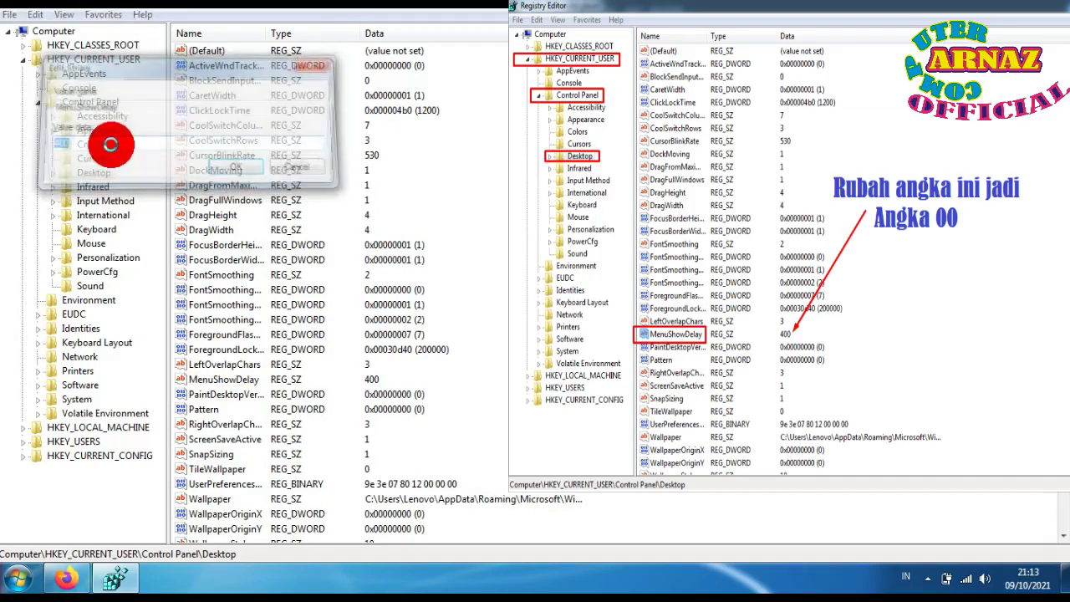
{"action": "key", "text": "Return"}
{"action": "key", "text": "Return"}
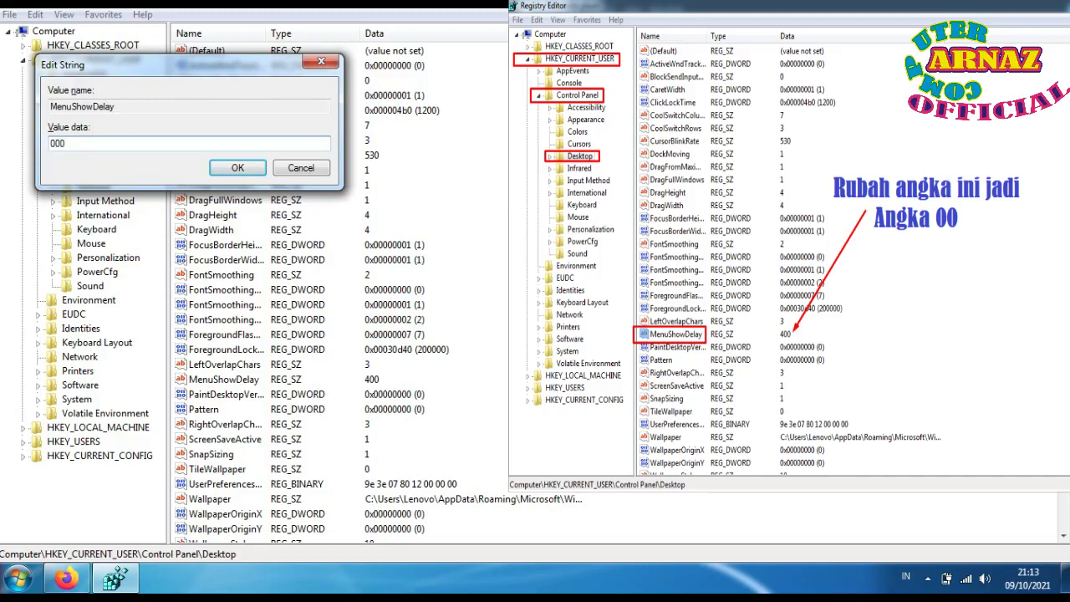
{"action": "key", "text": "BackSpace"}
{"action": "key", "text": "Return"}
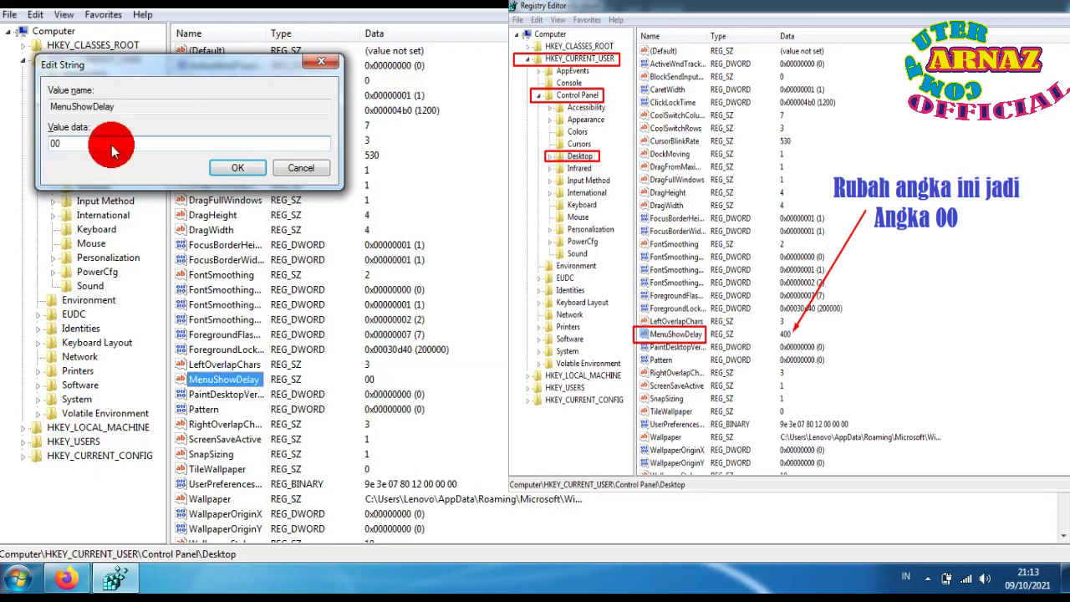
Reopen the MenuShowDelay string to check its value data and accept it without changes
{"action": "key", "text": "Return"}
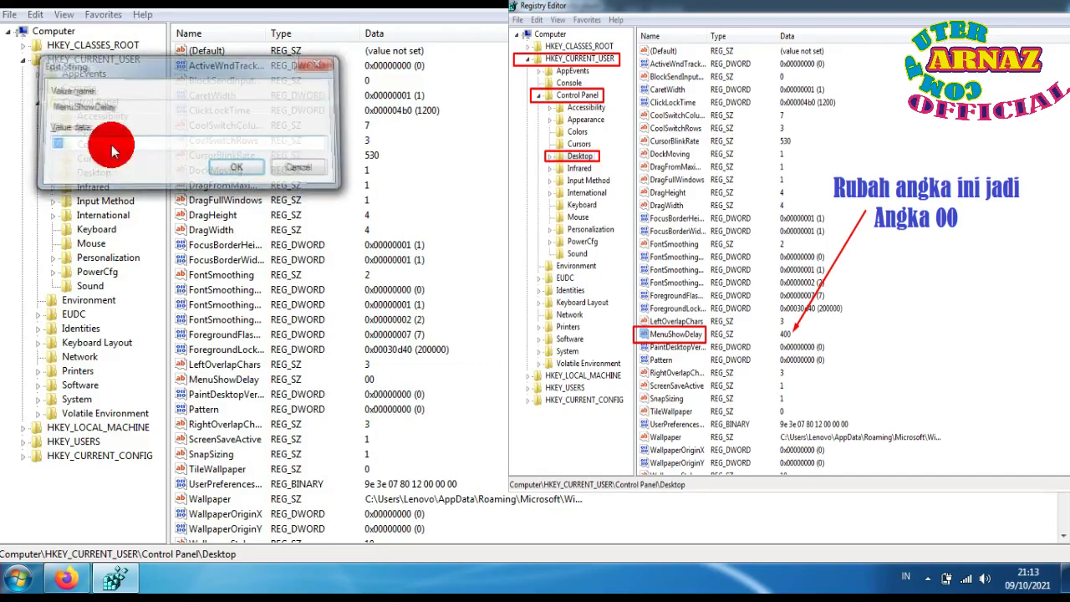
{"action": "key", "text": "Return"}
{"action": "key", "text": "Return"}
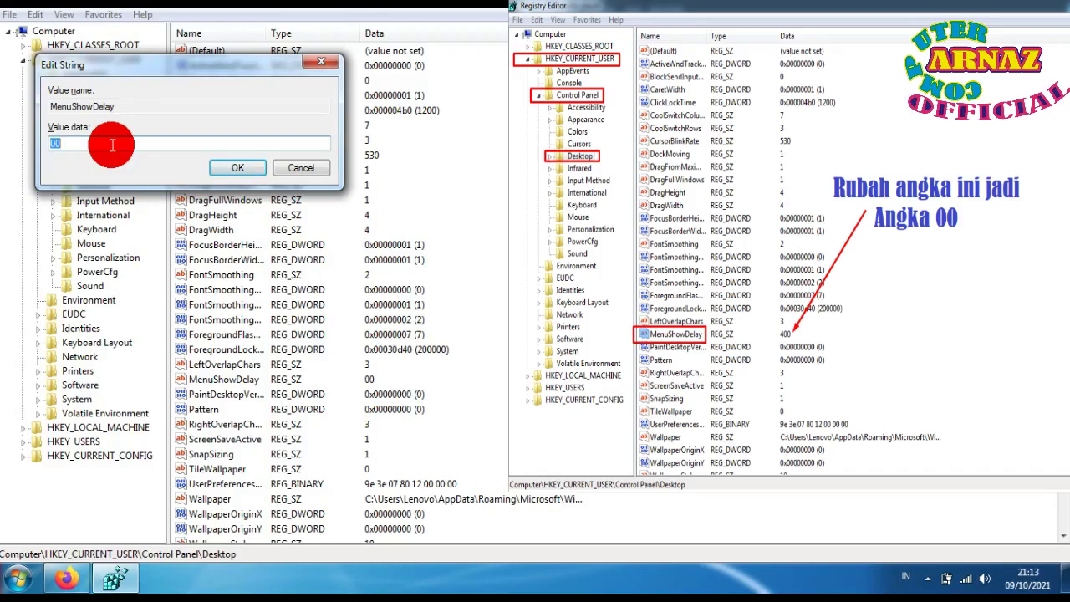
{"action": "left_click", "coordinate": [239, 168]}
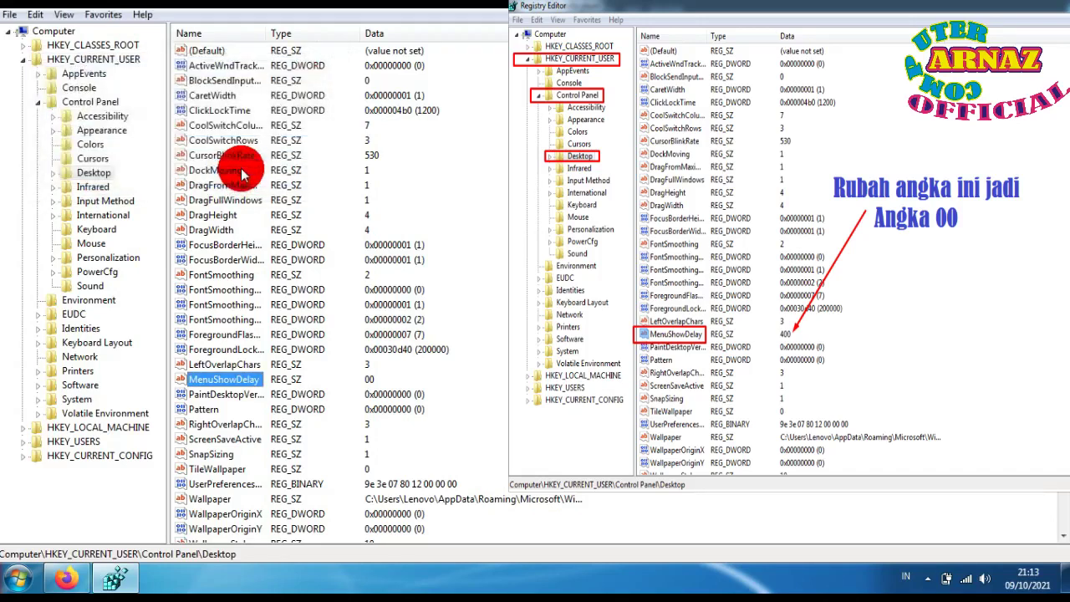
Deselect the MenuShowDelay entry and close the Registry Editor window
{"action": "left_click", "coordinate": [375, 385]}
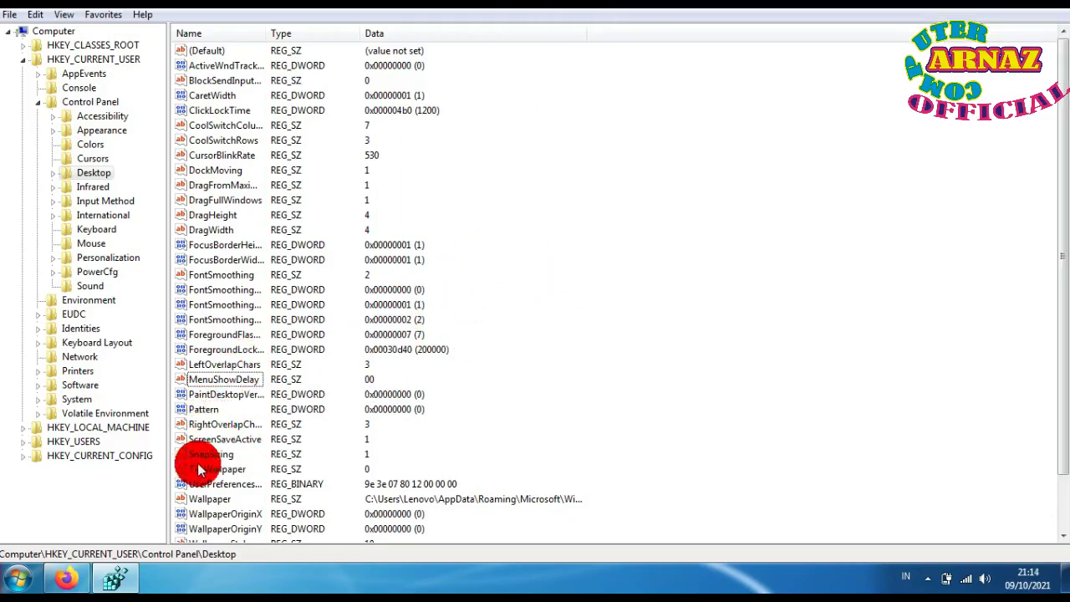
{"action": "right_click", "coordinate": [113, 576]}
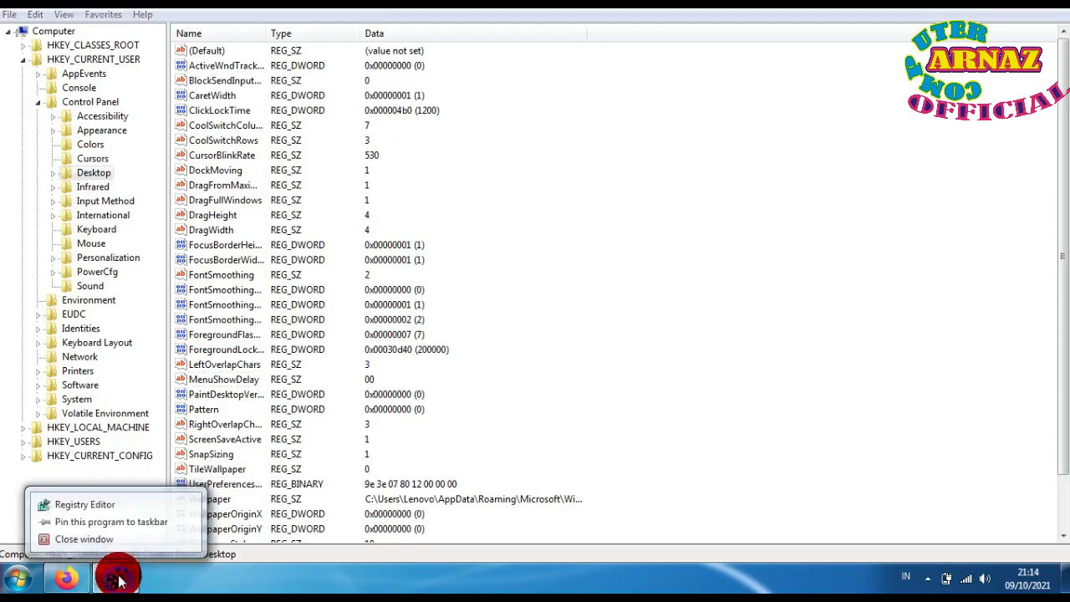
{"action": "left_click", "coordinate": [109, 537]}
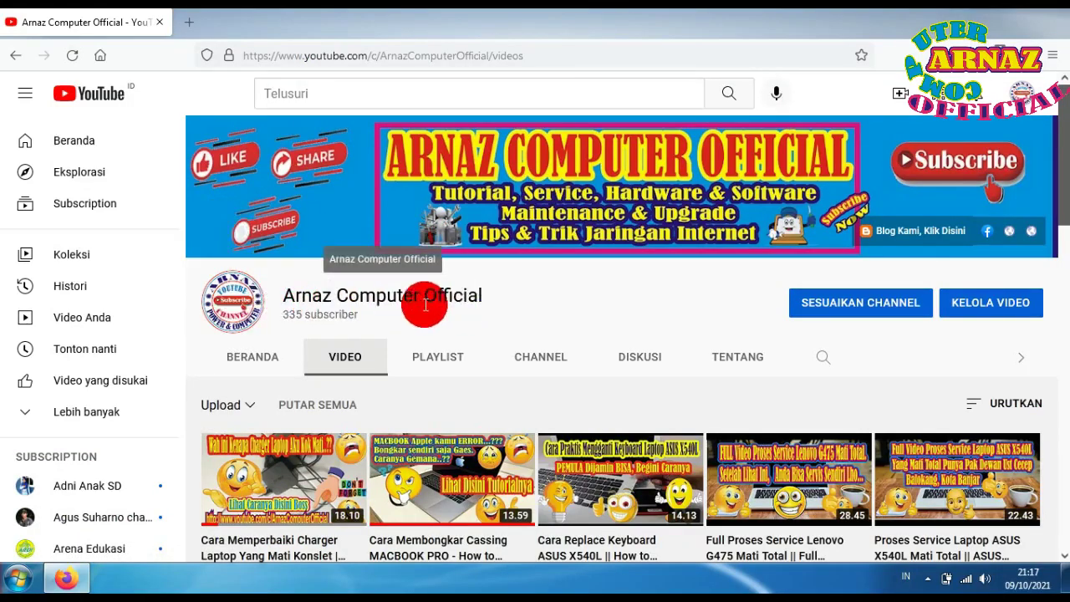
Look through the uploaded videos on the Arnaz Computer Official YouTube channel page in Firefox
{"action": "scroll", "coordinate": [527, 307], "scroll_direction": "down", "scroll_amount": 2}
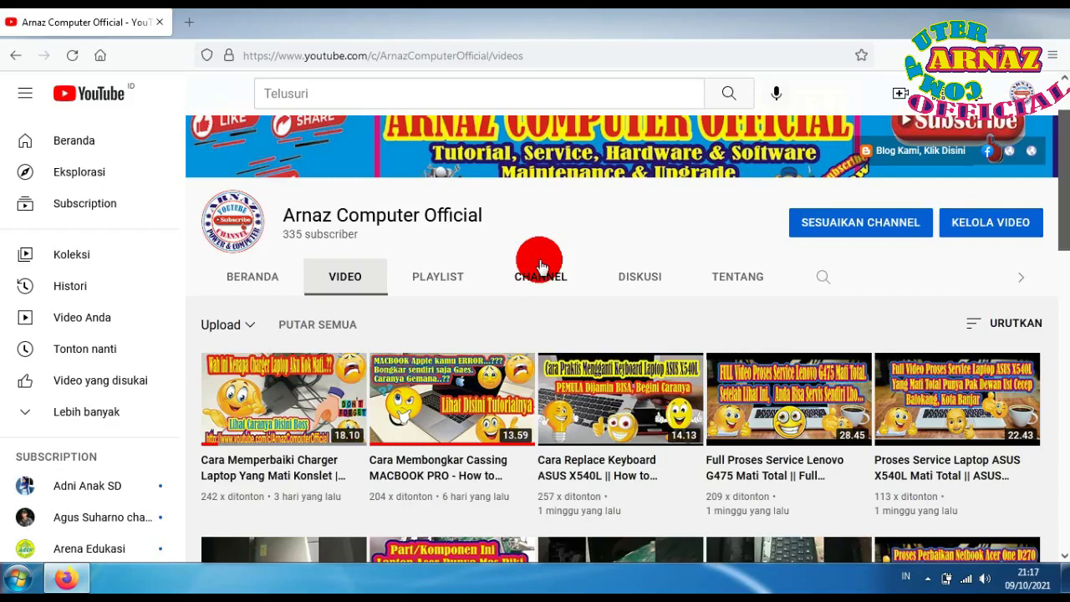
{"action": "scroll", "coordinate": [539, 266], "scroll_direction": "up", "scroll_amount": 2}
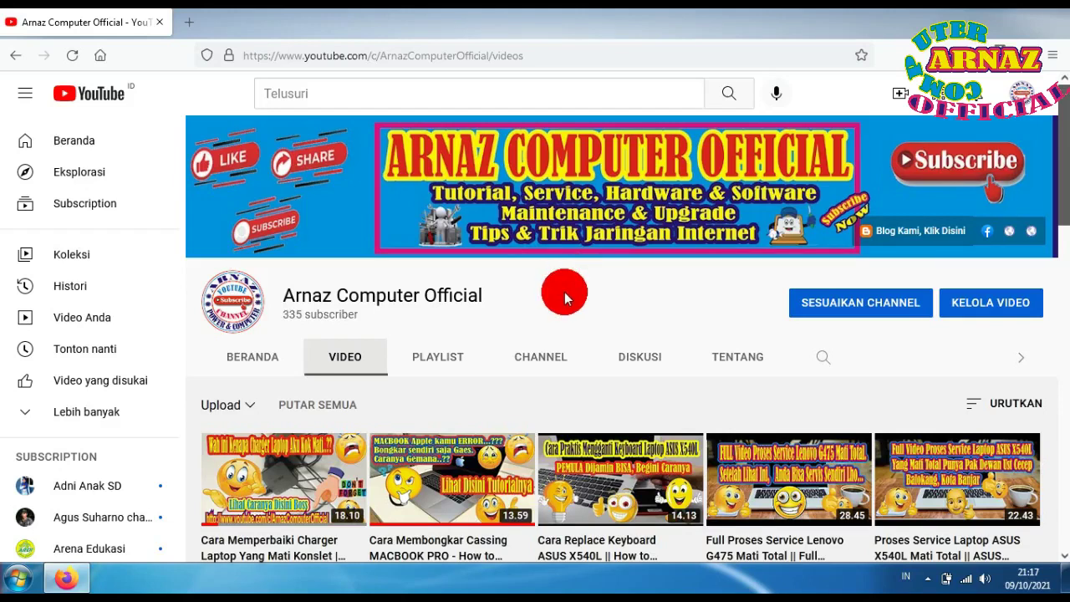
{"action": "scroll", "coordinate": [564, 292], "scroll_direction": "down", "scroll_amount": 5}
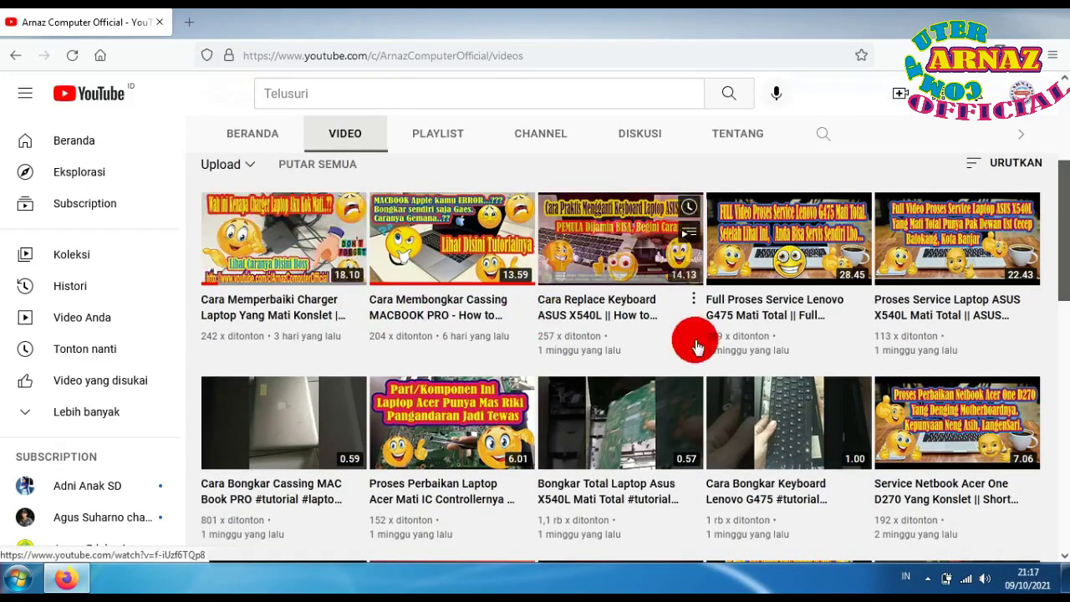
{"action": "scroll", "coordinate": [696, 344], "scroll_direction": "down", "scroll_amount": 4}
{"action": "scroll", "coordinate": [586, 330], "scroll_direction": "down", "scroll_amount": 4}
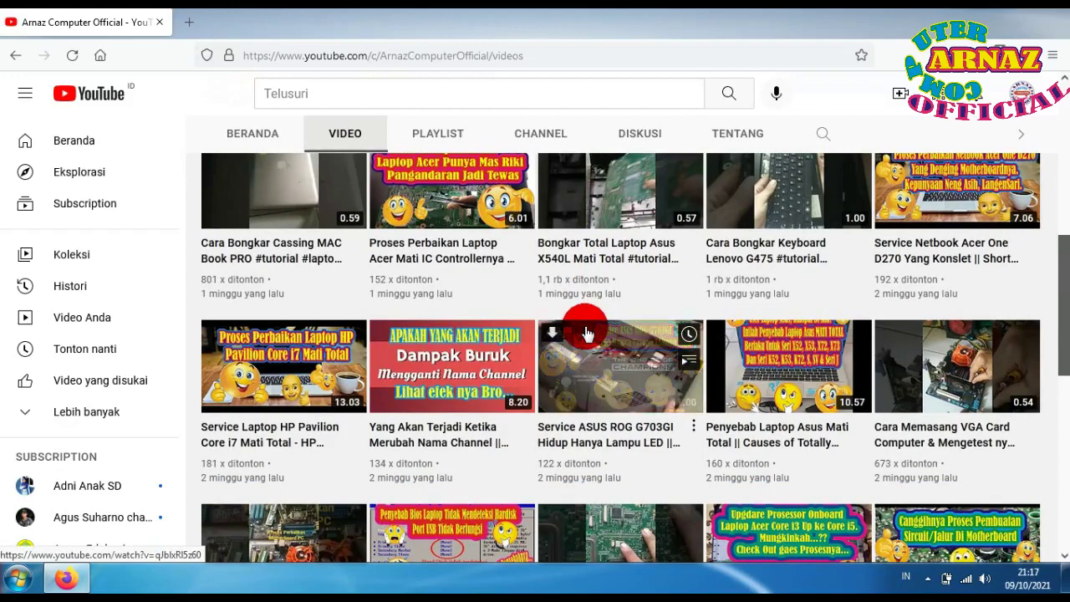
{"action": "scroll", "coordinate": [588, 332], "scroll_direction": "down", "scroll_amount": 6}
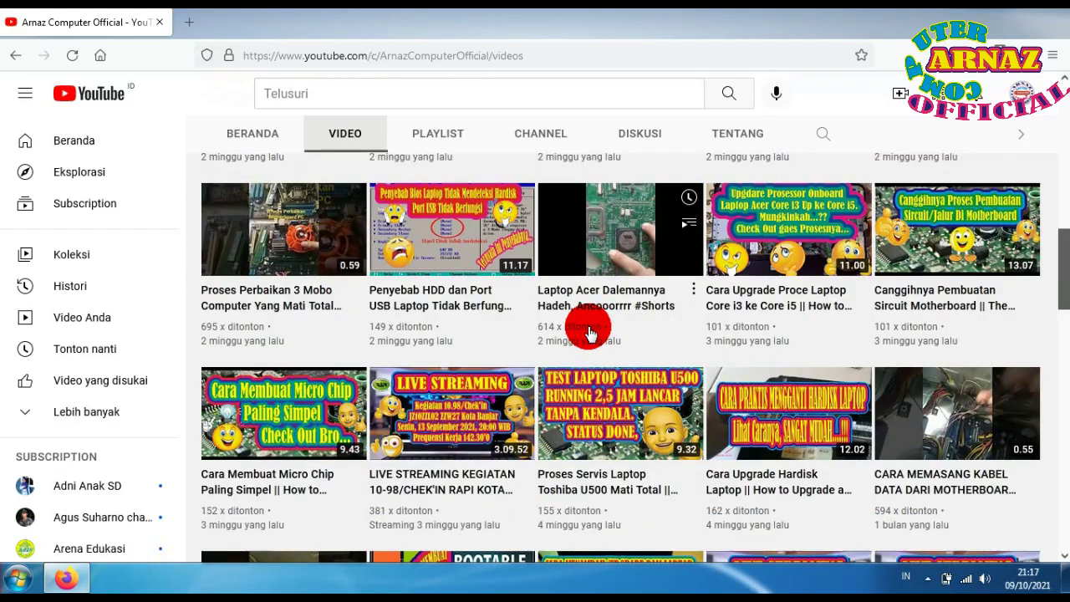
{"action": "scroll", "coordinate": [589, 333], "scroll_direction": "down", "scroll_amount": 2}
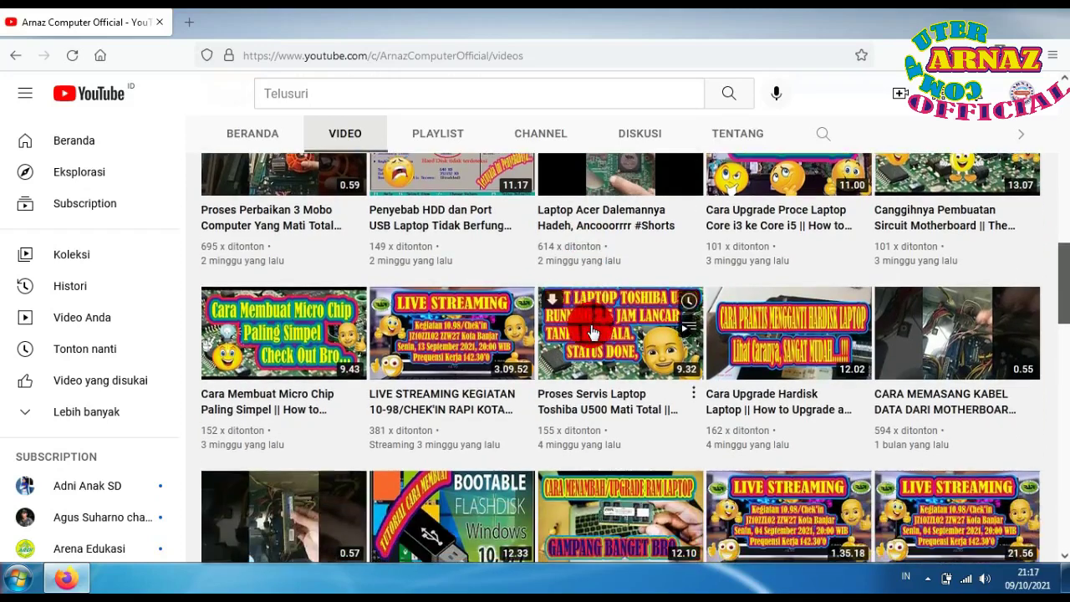
{"action": "scroll", "coordinate": [591, 333], "scroll_direction": "down", "scroll_amount": 2}
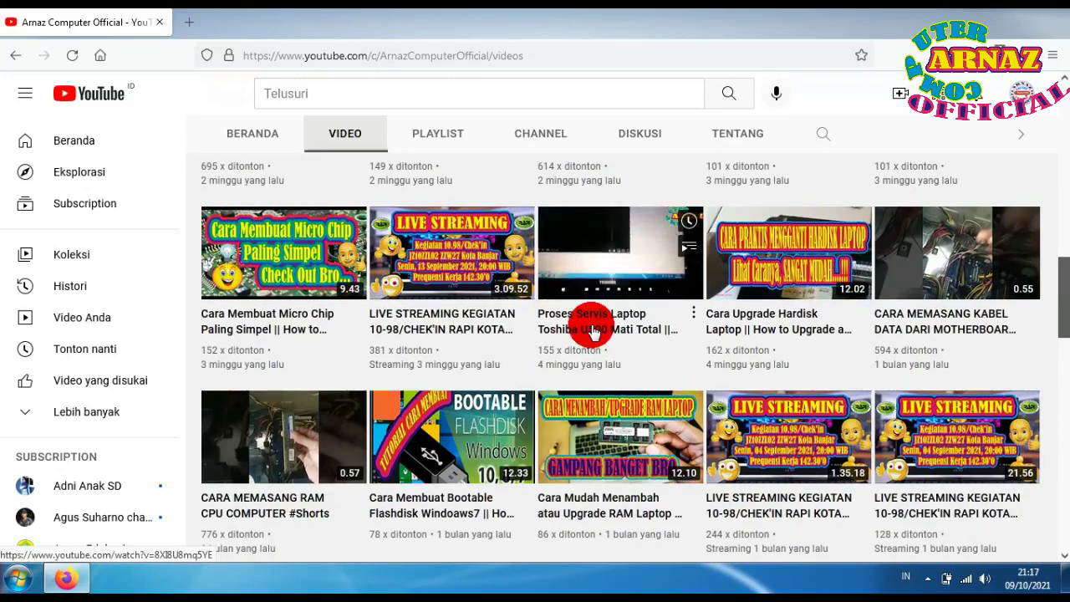
{"action": "scroll", "coordinate": [591, 330], "scroll_direction": "down", "scroll_amount": 1}
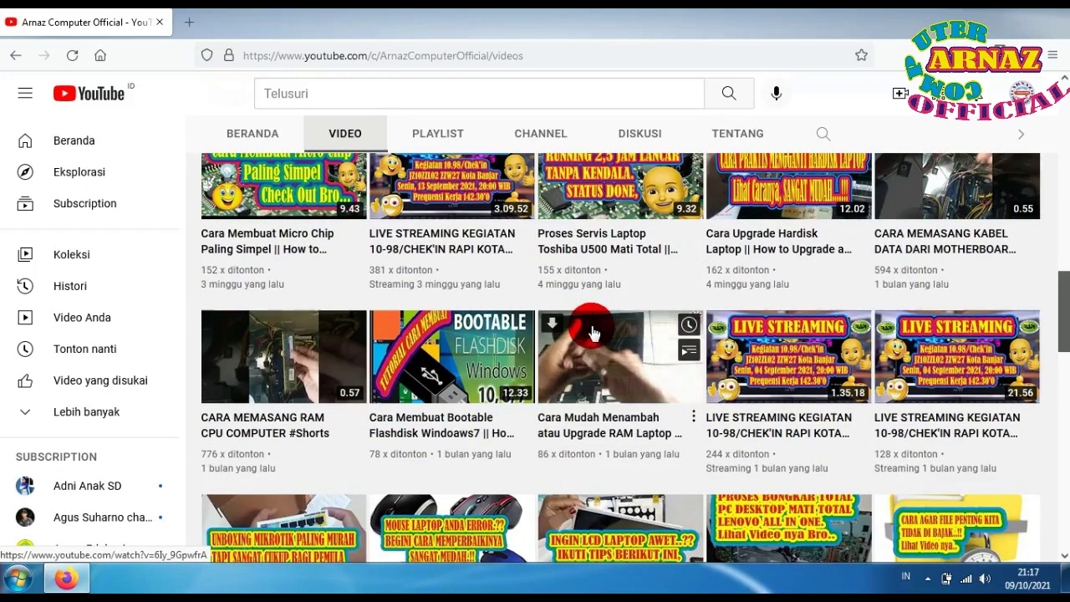
{"action": "scroll", "coordinate": [591, 331], "scroll_direction": "down", "scroll_amount": 1}
{"action": "scroll", "coordinate": [591, 330], "scroll_direction": "down", "scroll_amount": 5}
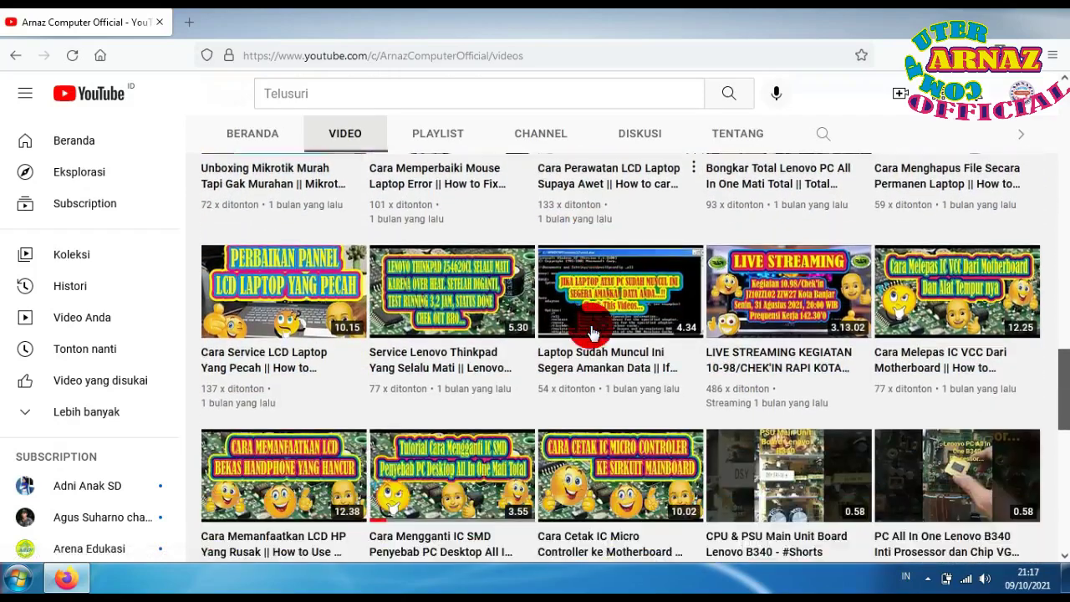
{"action": "scroll", "coordinate": [591, 331], "scroll_direction": "down", "scroll_amount": 6}
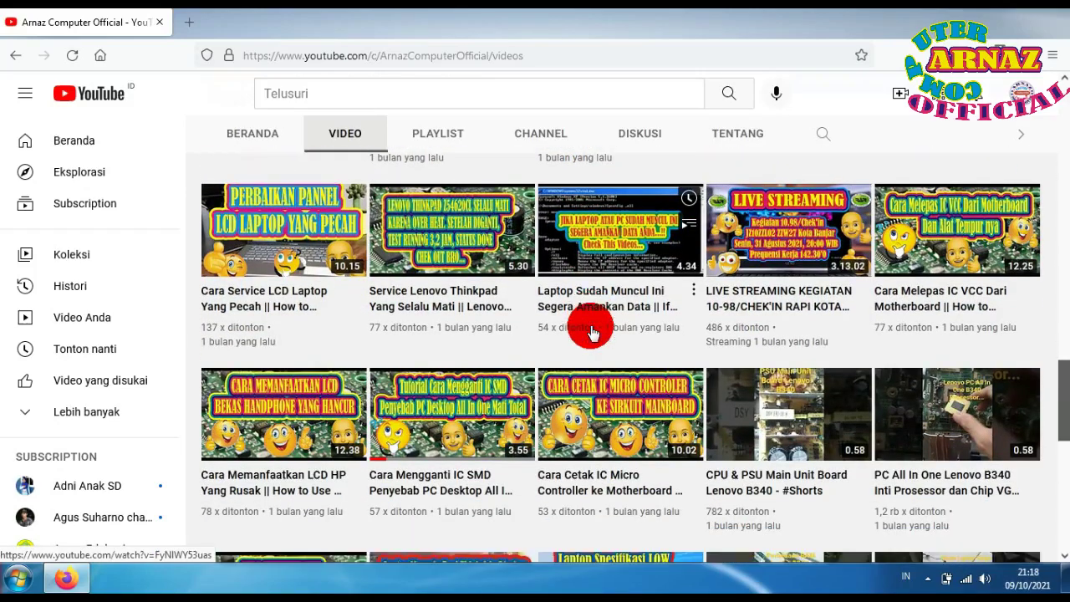
{"action": "scroll", "coordinate": [591, 332], "scroll_direction": "down", "scroll_amount": 7}
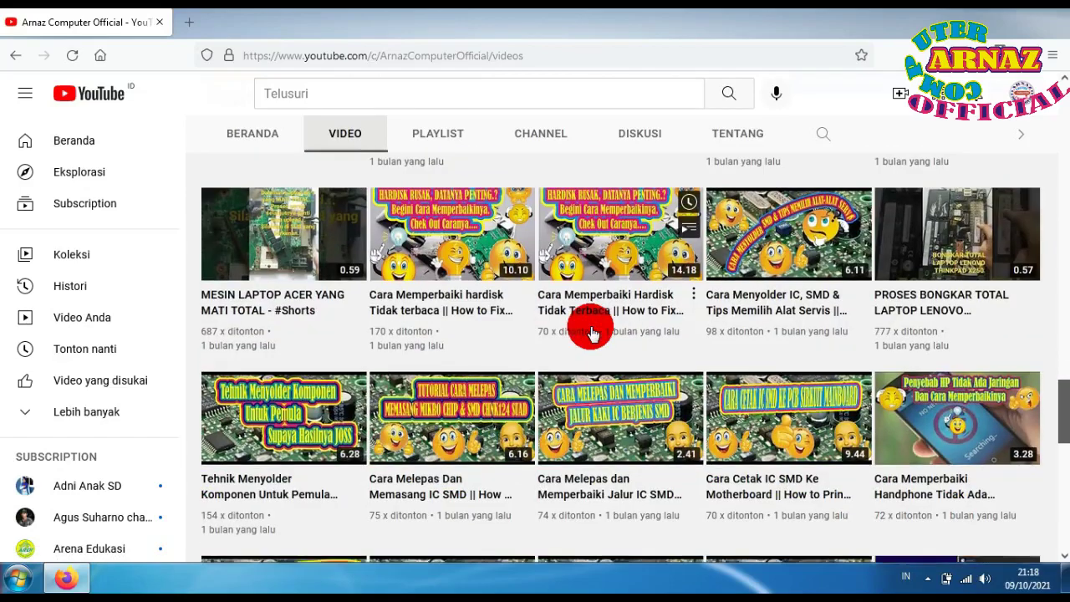
{"action": "scroll", "coordinate": [594, 332], "scroll_direction": "down", "scroll_amount": 4}
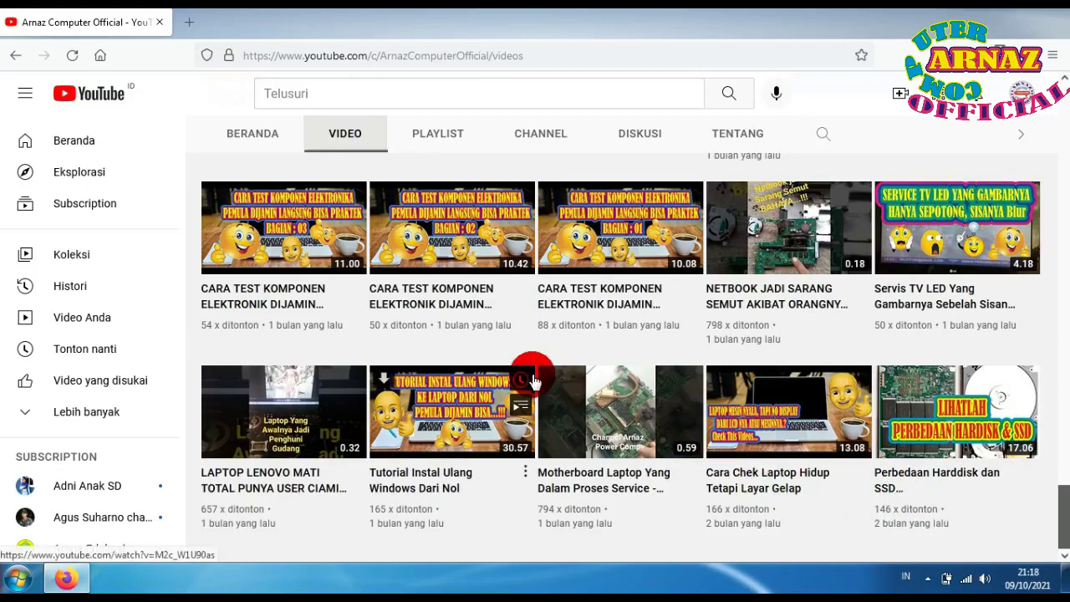
{"action": "scroll", "coordinate": [533, 381], "scroll_direction": "up", "scroll_amount": 2}
{"action": "scroll", "coordinate": [533, 380], "scroll_direction": "up", "scroll_amount": 2}
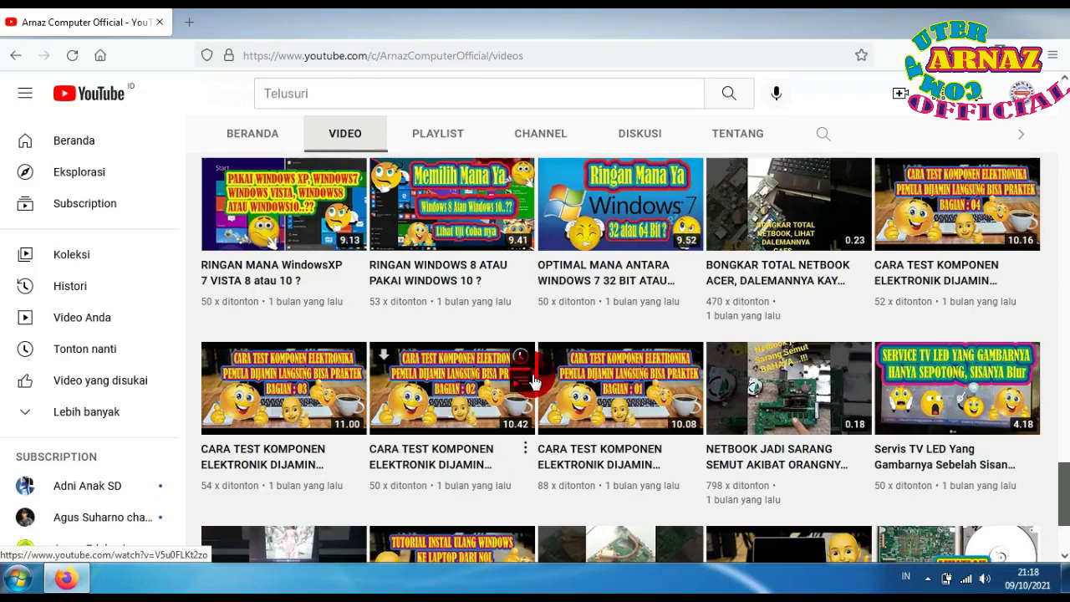
{"action": "scroll", "coordinate": [533, 380], "scroll_direction": "up", "scroll_amount": 2}
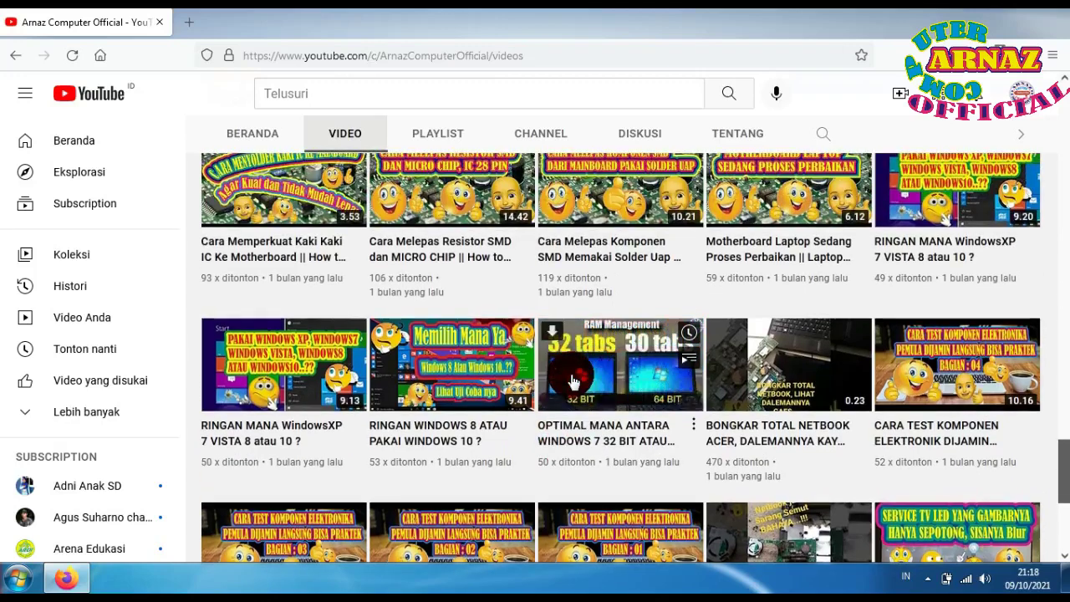
{"action": "scroll", "coordinate": [574, 382], "scroll_direction": "down", "scroll_amount": 1}
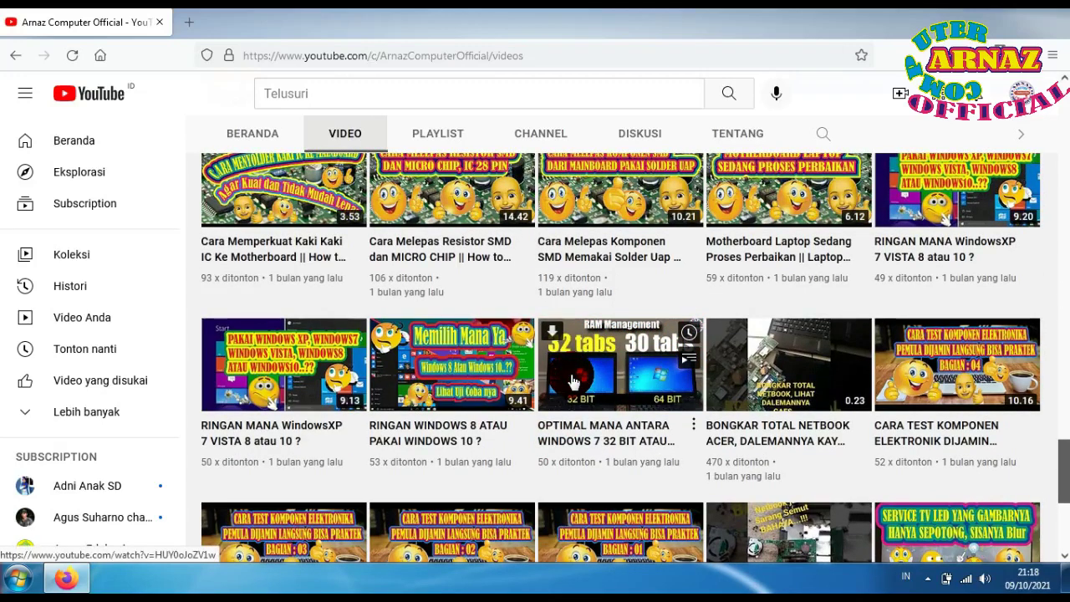